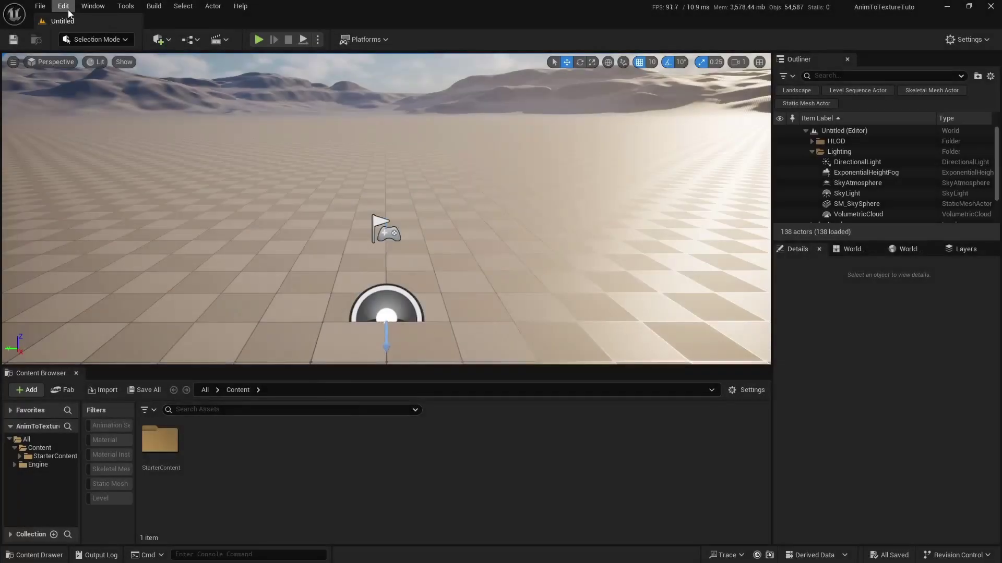
Step: Enable the experimental AnimToTexture plugin from the Animation category and restart the editor
click(69, 11)
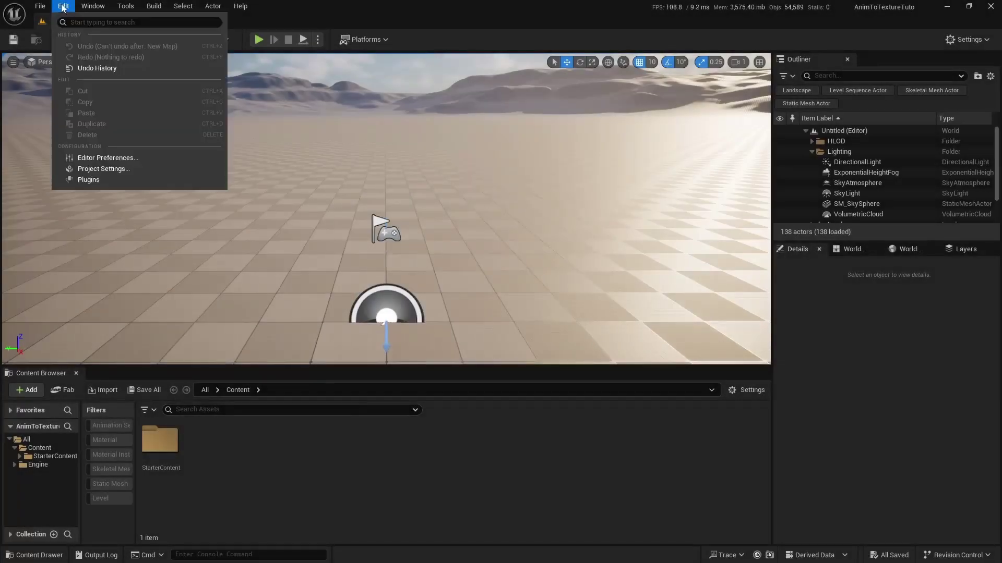
click(91, 175)
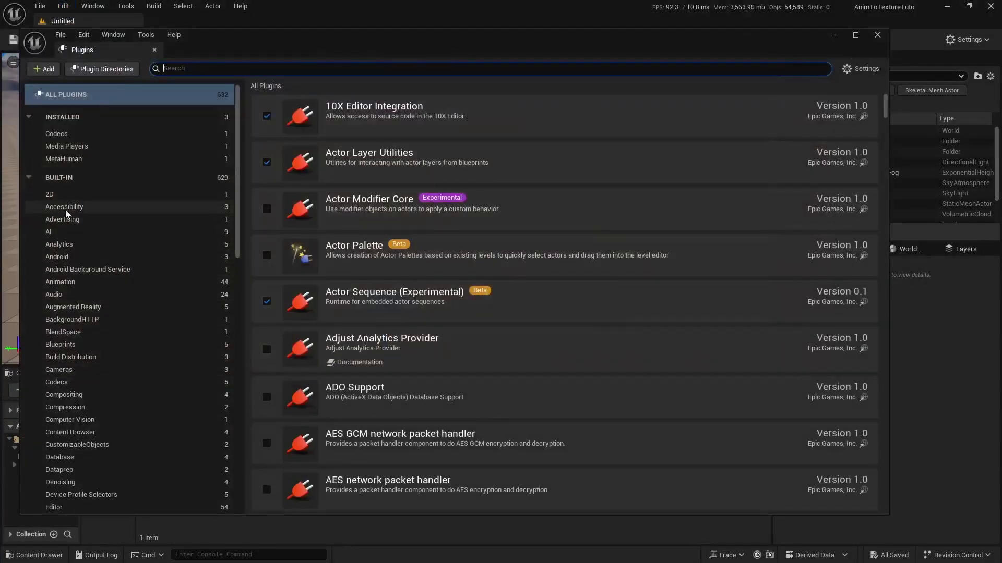
click(73, 283)
scroll(454, 396, down, 3)
scroll(457, 404, down, 5)
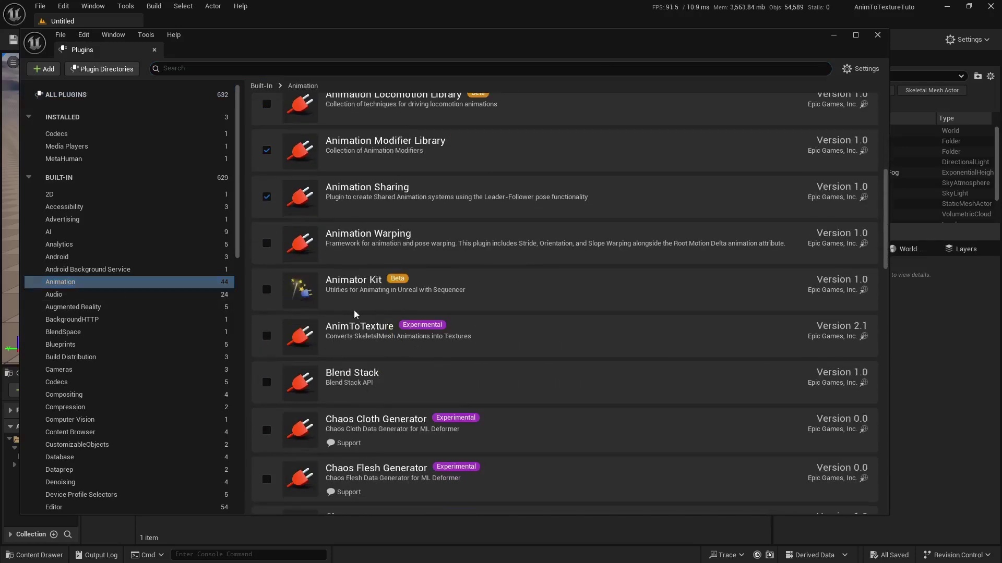
click(267, 336)
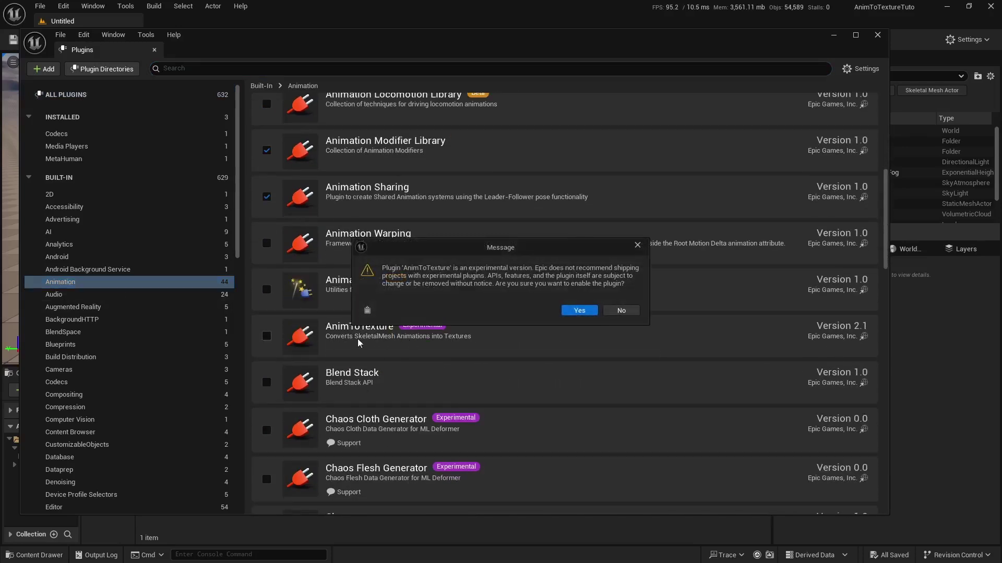
click(579, 314)
click(844, 491)
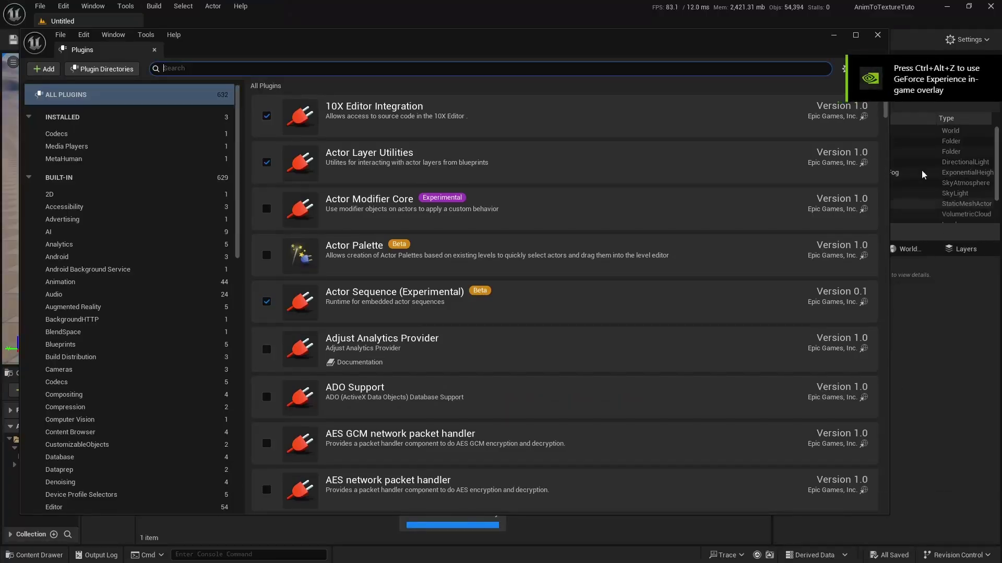
click(877, 35)
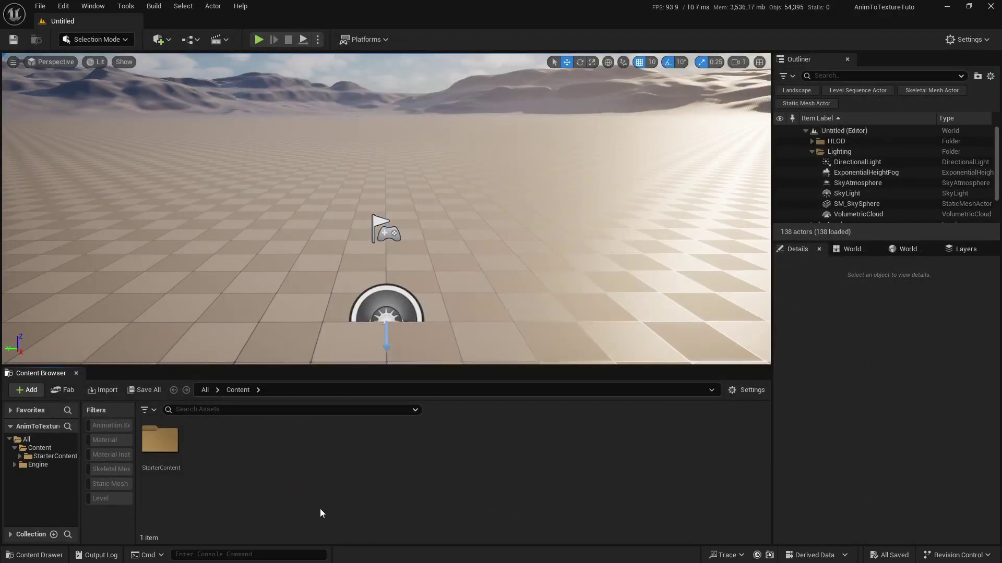
Step: Add the African Animals Pack from Fab to the project
click(63, 390)
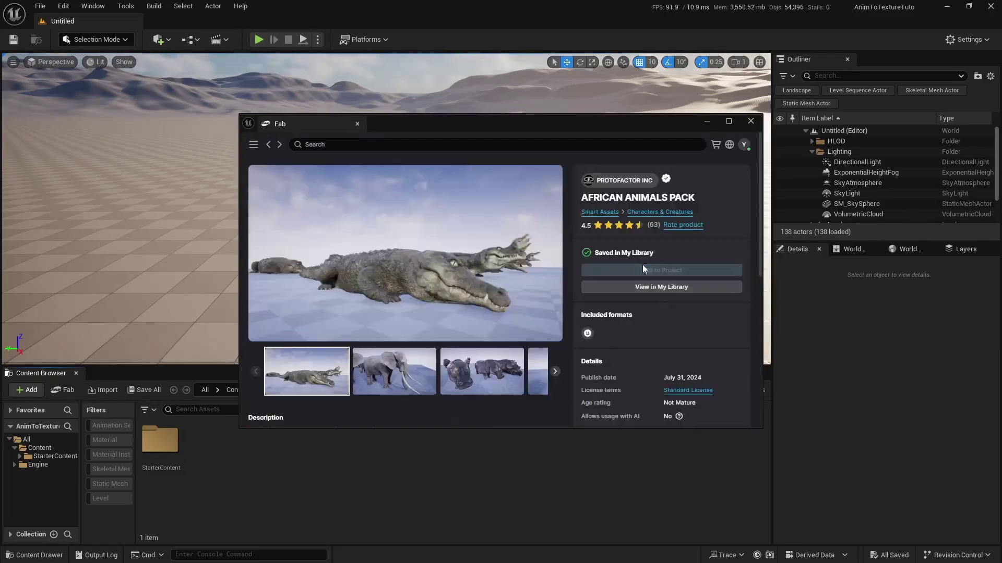
click(643, 269)
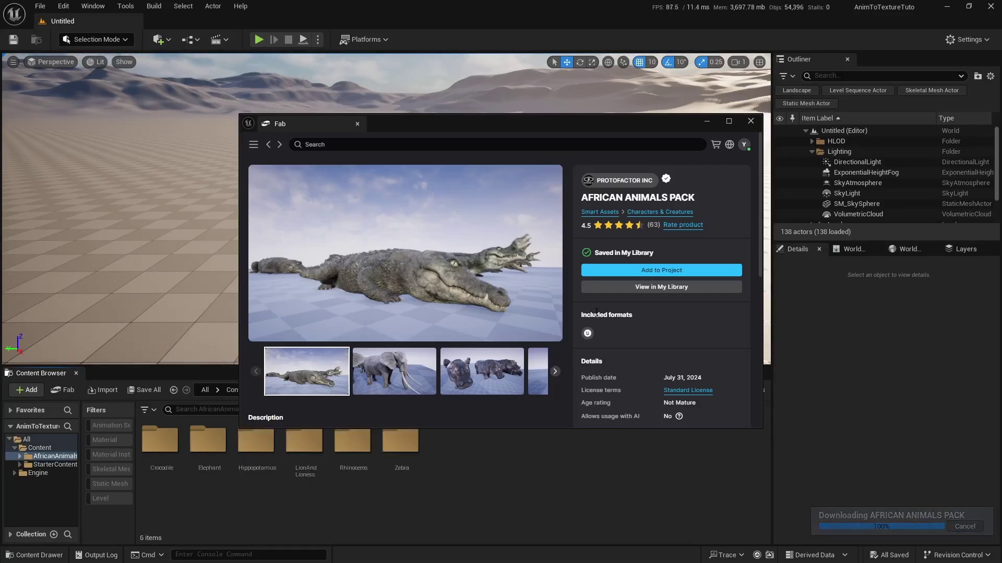
click(752, 121)
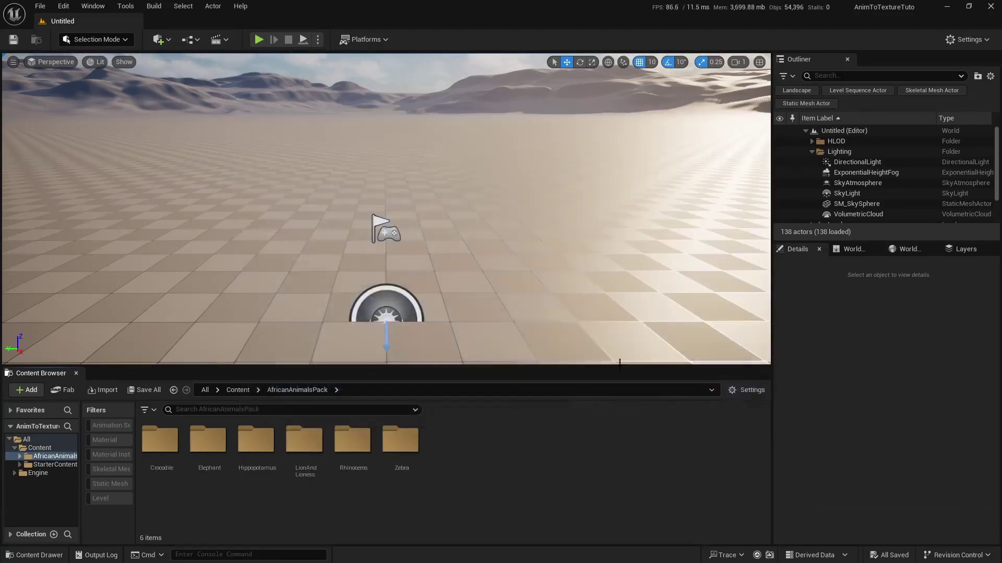
Step: Create a new AnimToTexture folder and go into the Crocodile folder
right_click(336, 513)
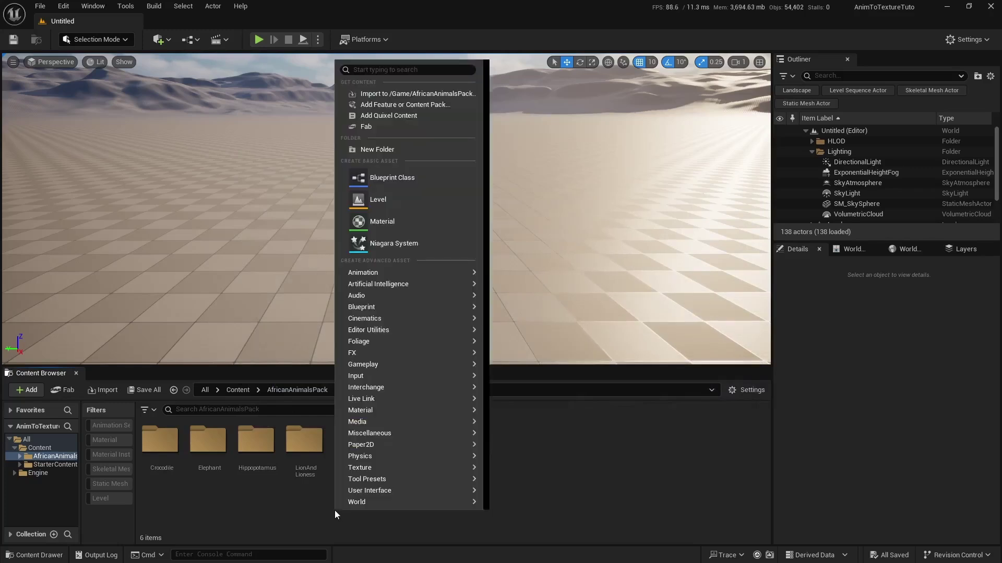
click(386, 148)
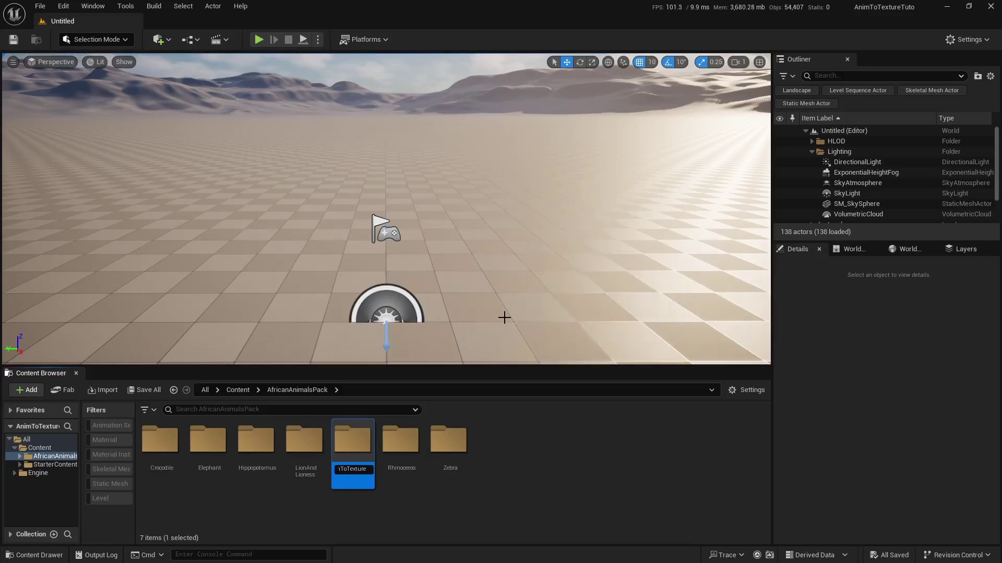
double_click(159, 440)
Step: Convert SK_Crocodile into the static mesh SM_Crocodile, saved in the AnimToTexture folder
double_click(350, 438)
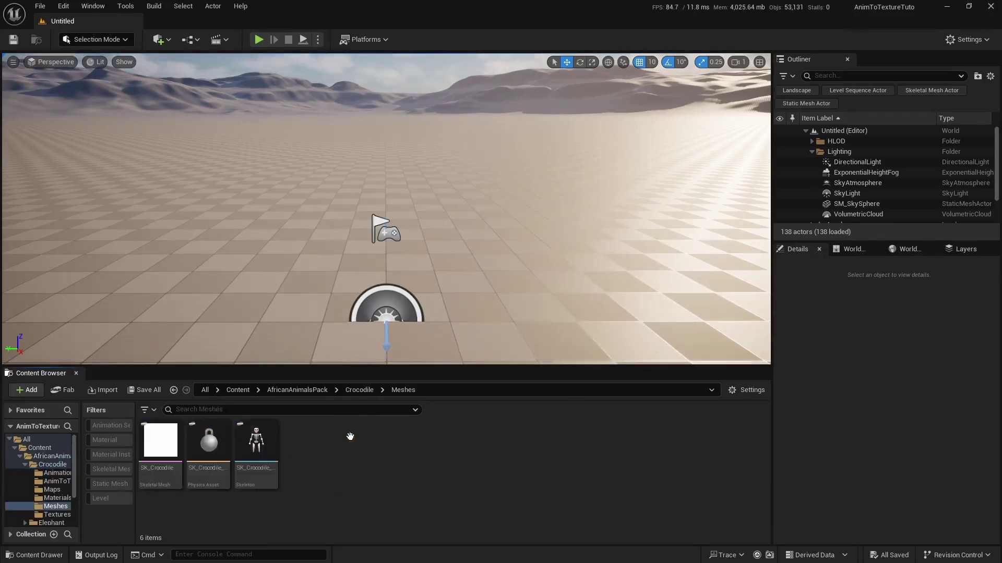
double_click(160, 441)
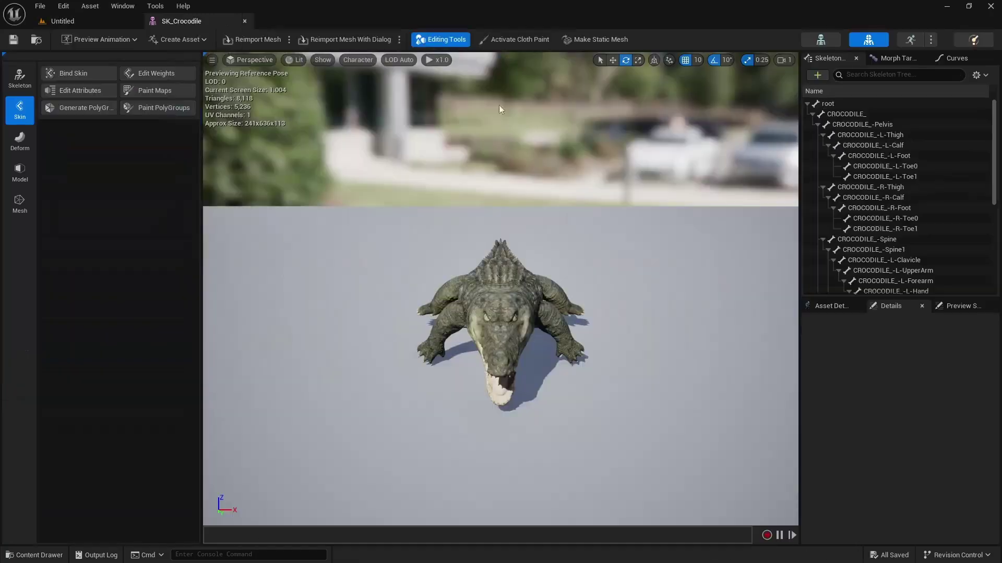
click(590, 40)
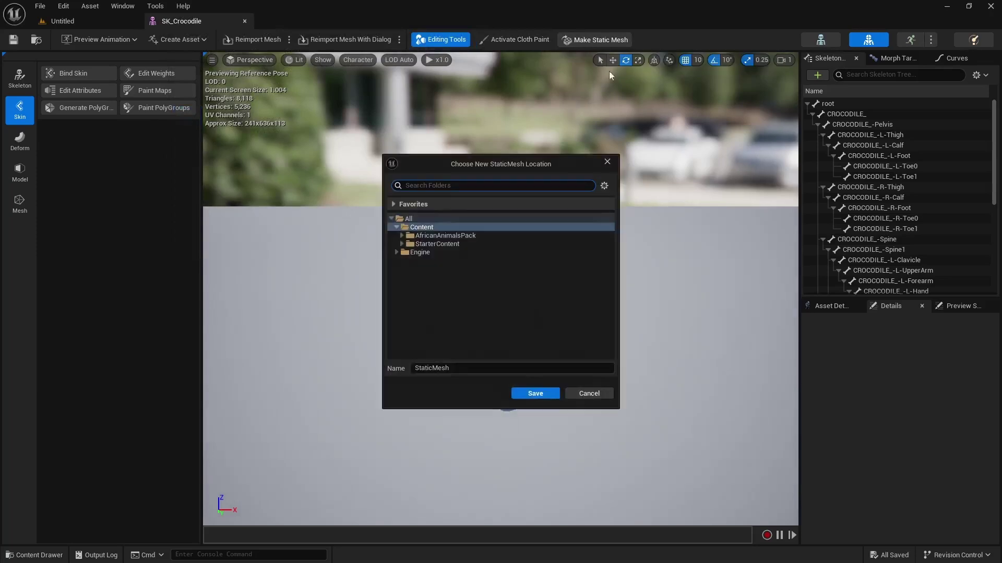
click(489, 368)
text(SM_Crocodile)
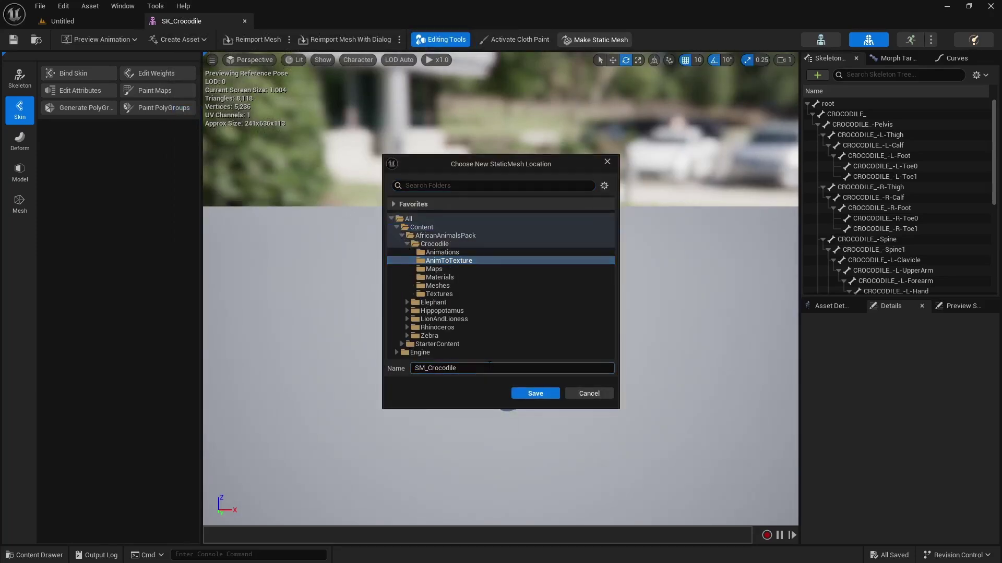
click(530, 394)
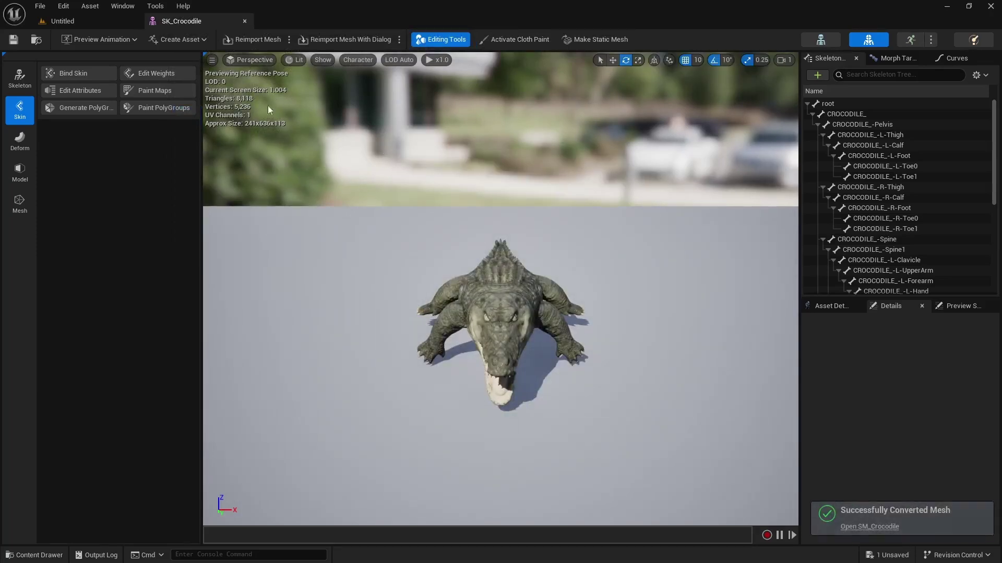
click(244, 21)
Step: Place SM_Crocodile in the level, save the level, and locate the crocodile's material
drag(159, 446, 264, 279)
key(f)
right_drag(386, 209, 386, 209)
right_drag(157, 263, 158, 263)
key(ctrl+s)
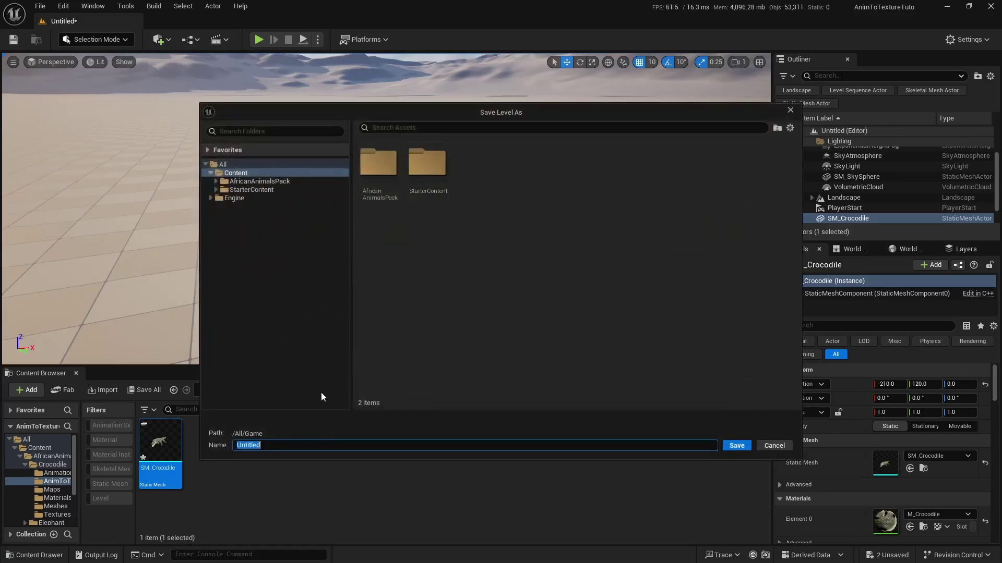
click(736, 446)
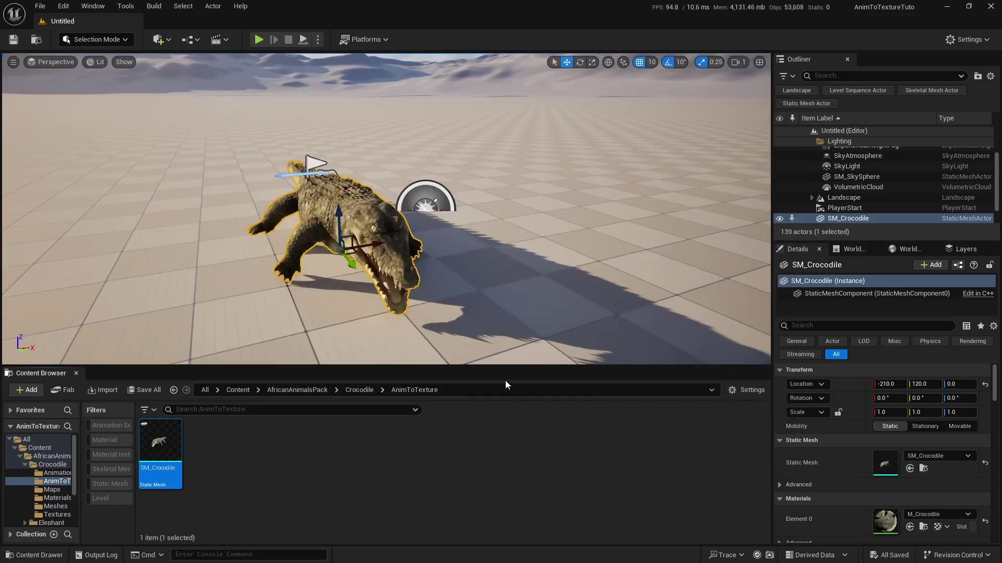
right_drag(437, 304, 446, 324)
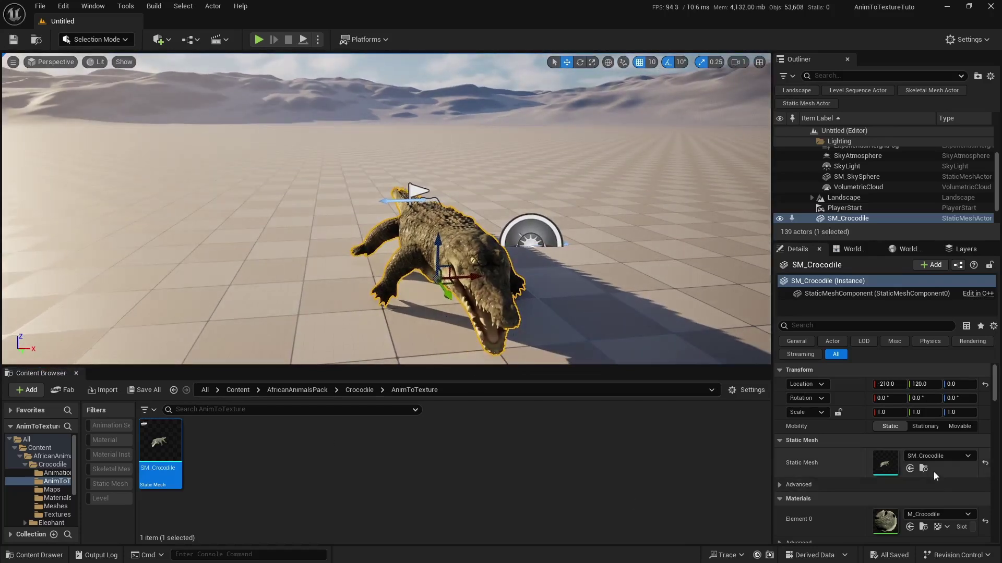
click(924, 527)
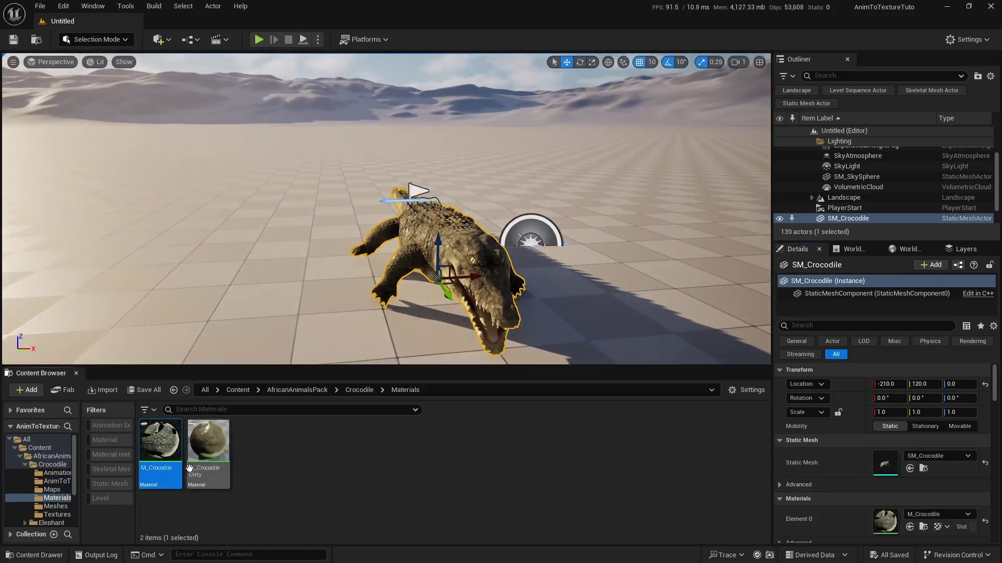
Step: Duplicate M_Crocodile as M_Crocodile_Bone and move it into the AnimToTexture folder
click(136, 463)
click(148, 438)
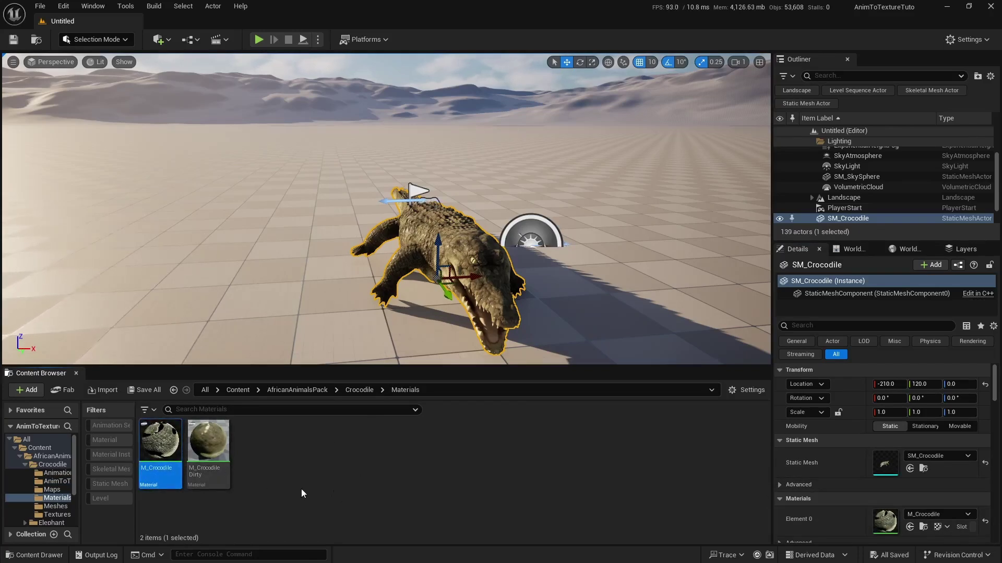
right_click(160, 458)
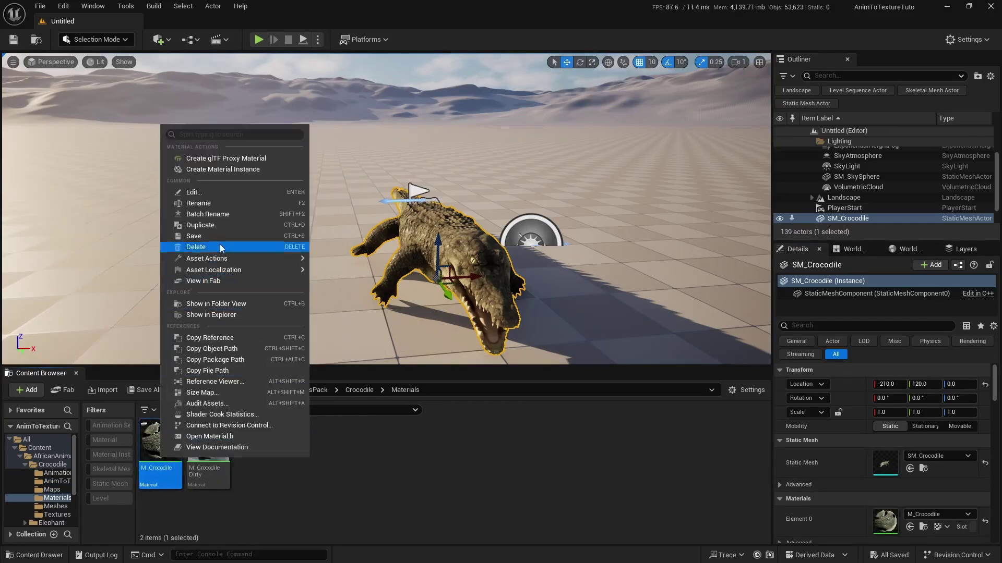
click(220, 224)
key(BackSpace)
text(_Bone)
key(Return)
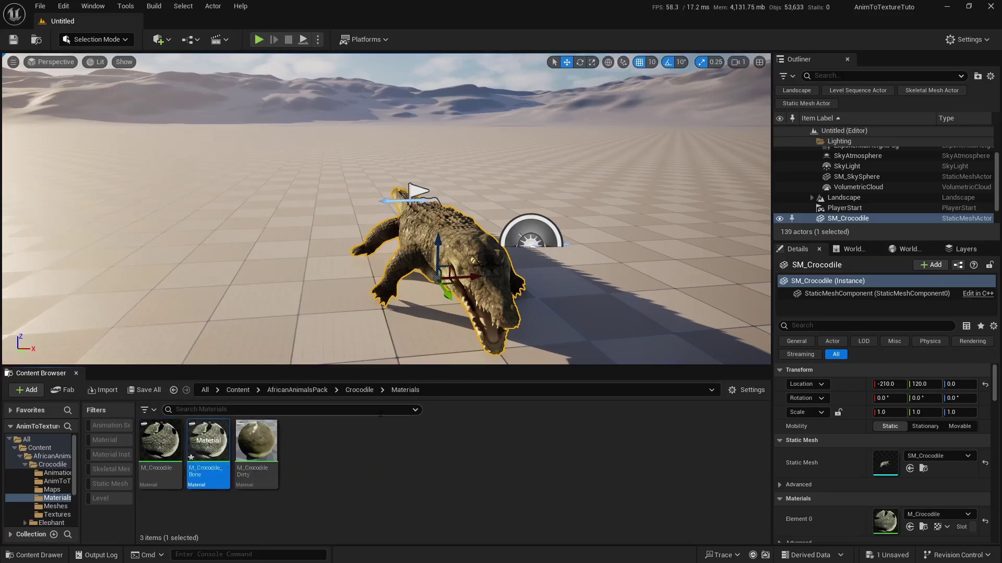
drag(207, 443, 62, 489)
click(85, 506)
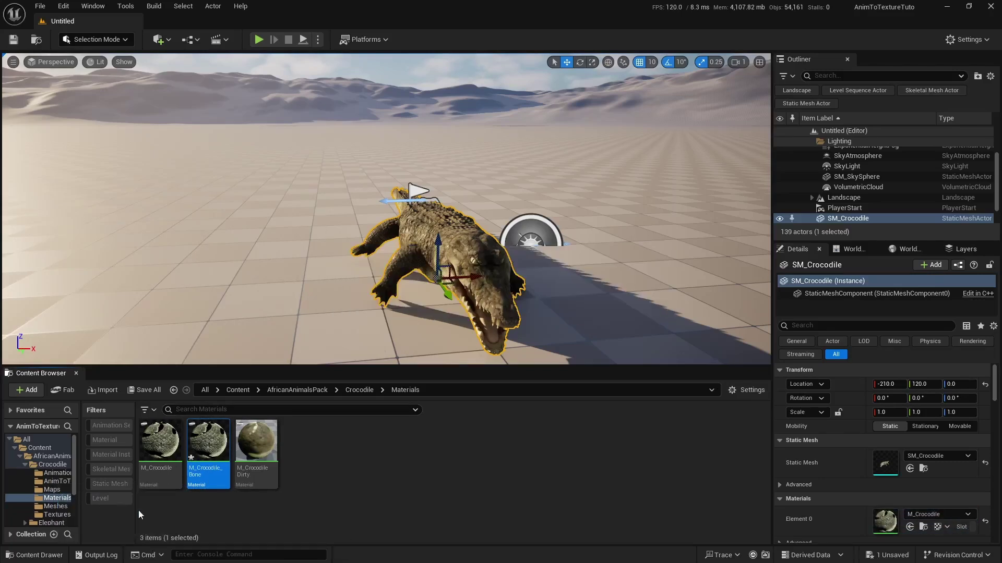
Step: Return through the Crocodile folder into AnimToTexture and bring up the Content Browser settings
click(359, 390)
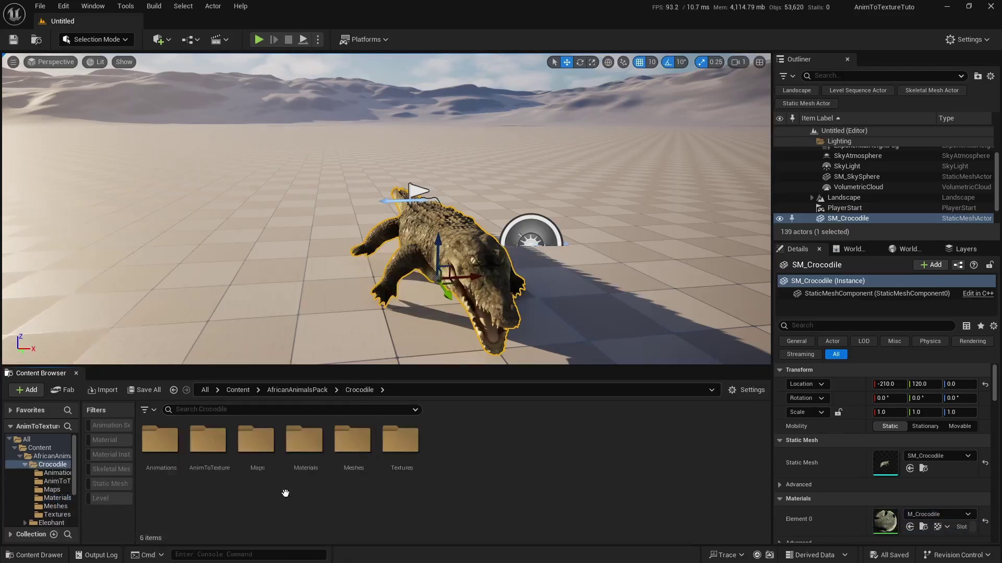
double_click(308, 449)
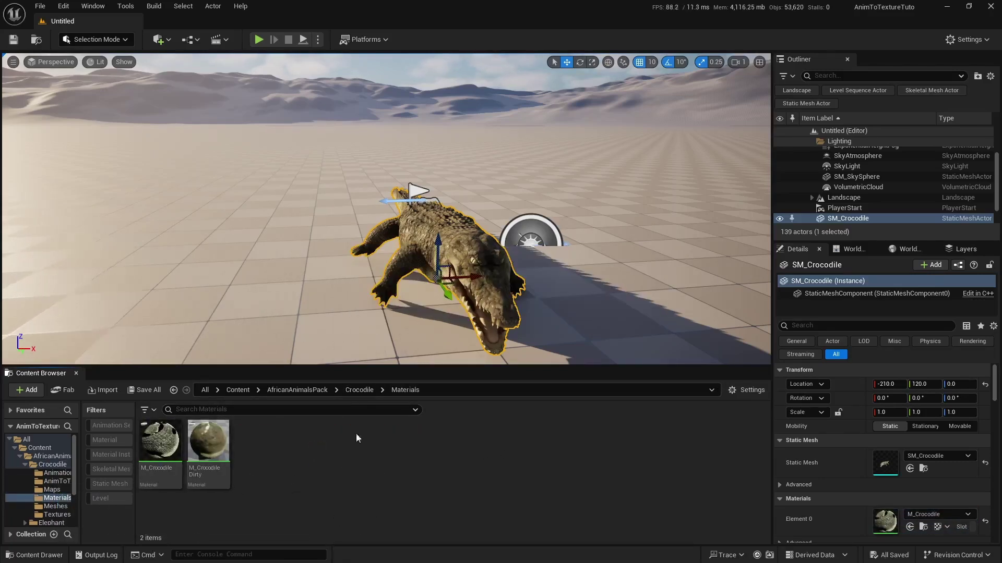
click(359, 389)
click(205, 463)
double_click(205, 463)
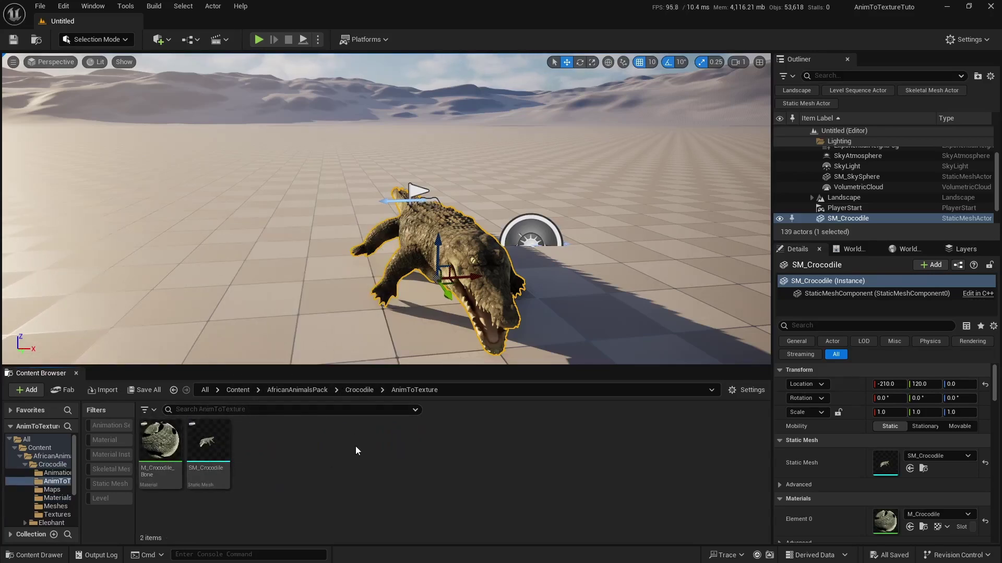
click(749, 391)
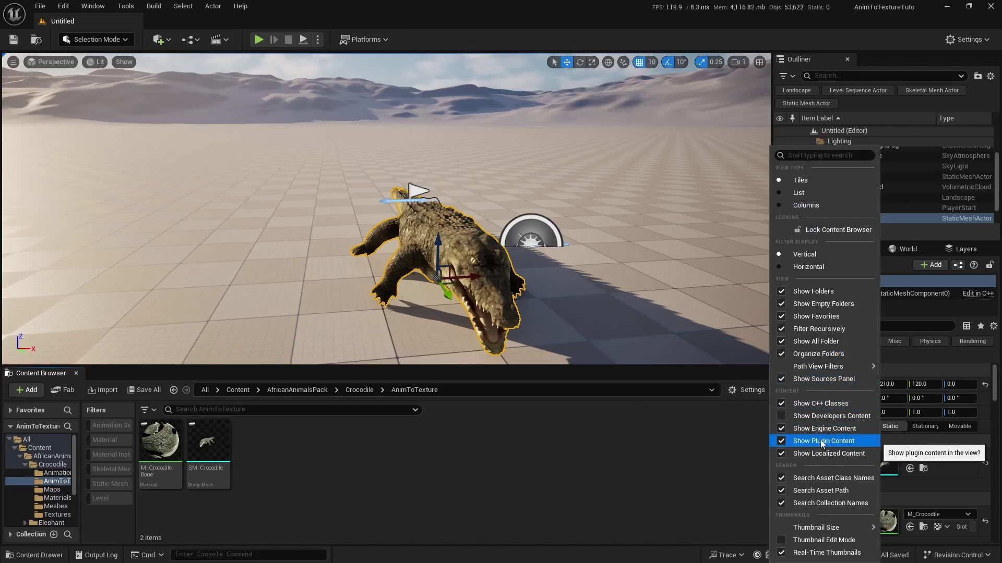
Step: Open a second Content Browser, Content Browser 1, from the Window menu
click(578, 470)
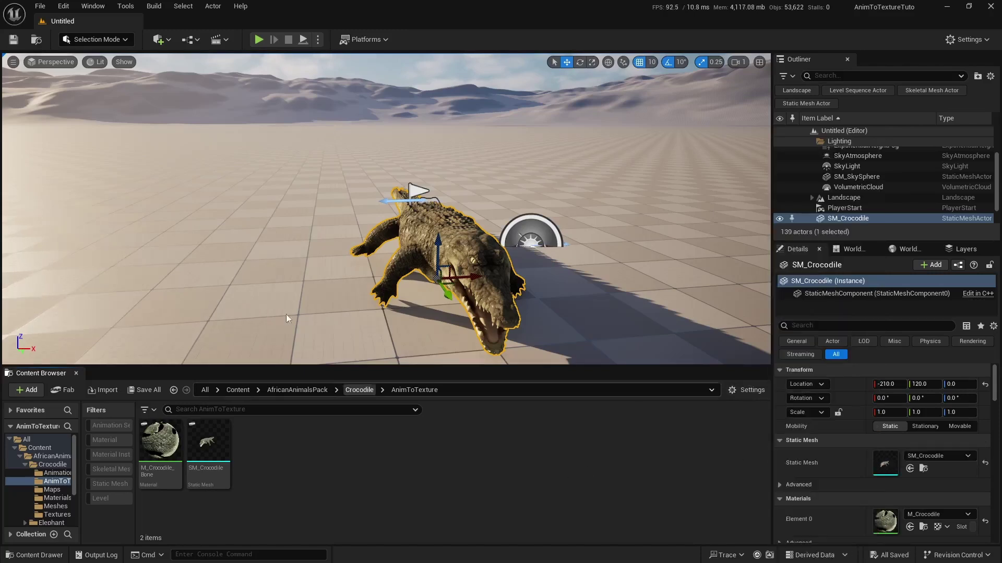
click(93, 6)
mouse_move(128, 66)
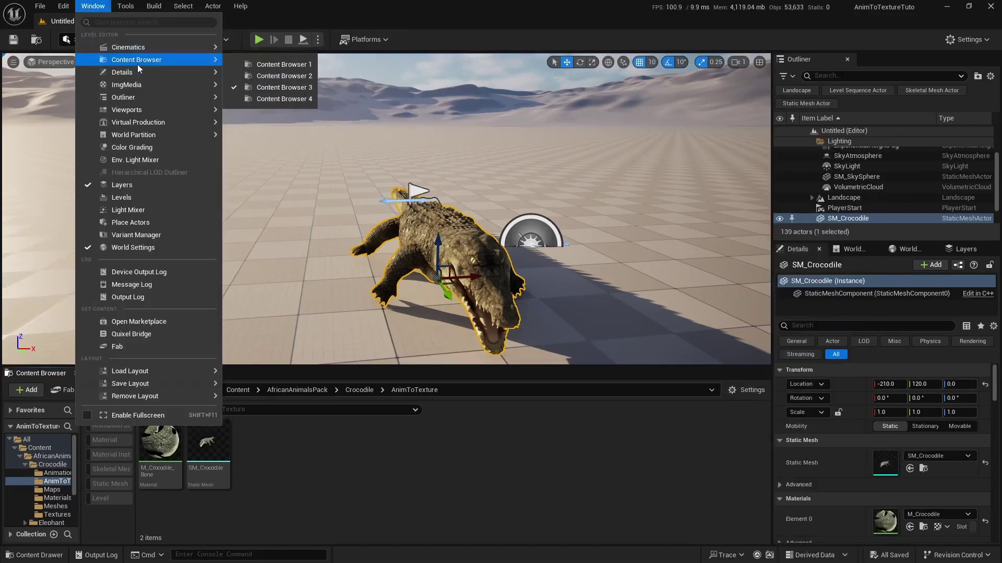
click(285, 65)
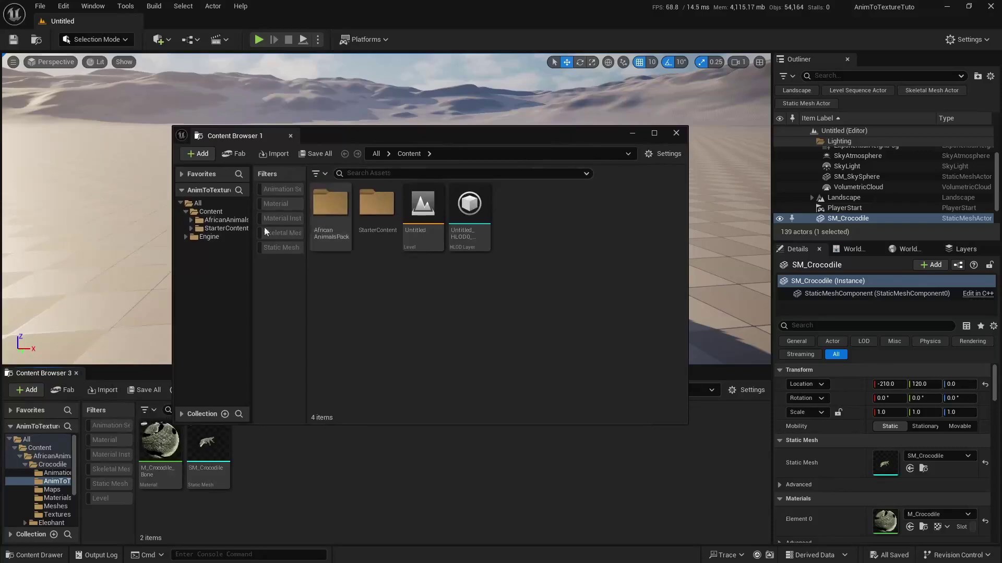
Step: Browse to Engine > Plugins > AnimToTexture Content > Characters > Mannequin
click(209, 237)
click(437, 214)
double_click(436, 214)
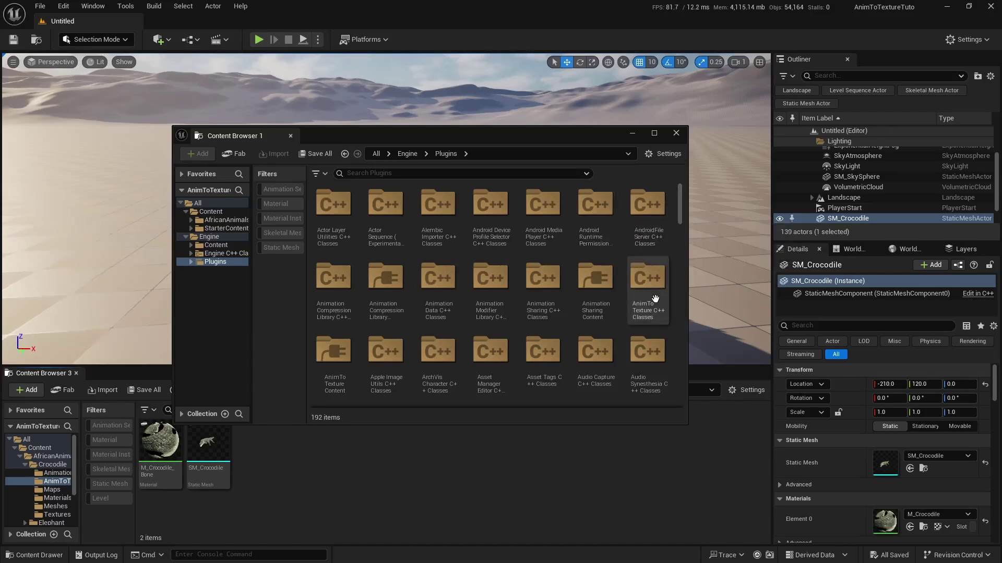
double_click(333, 365)
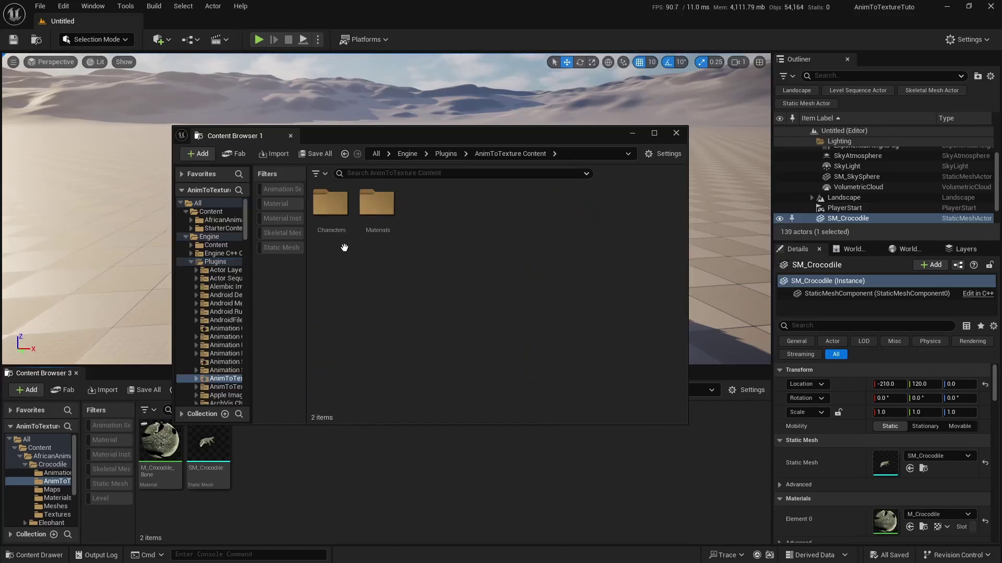
double_click(330, 212)
click(329, 213)
double_click(330, 214)
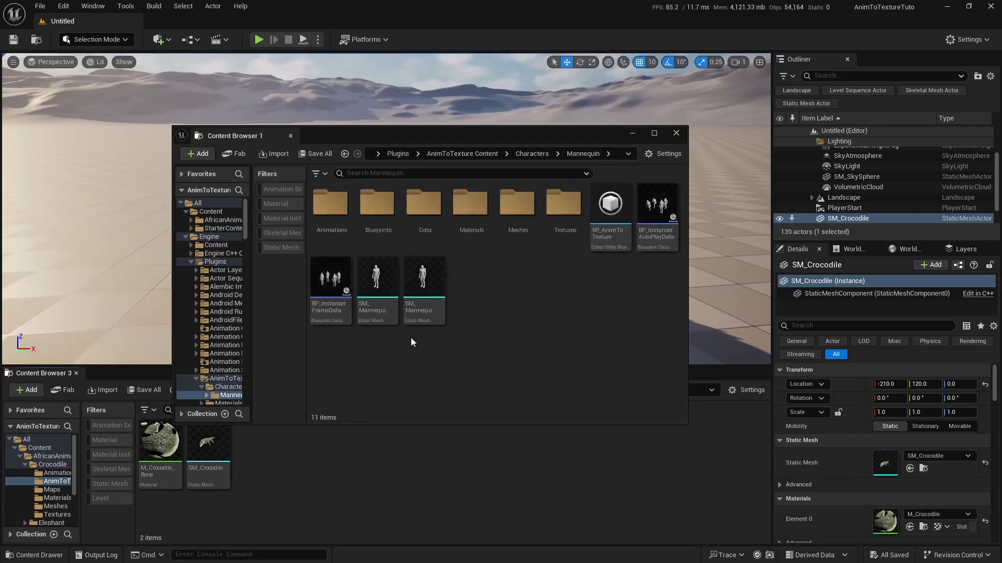
Step: Open the SM_Mannequin_BoneAnimation sample mesh
mouse_move(363, 291)
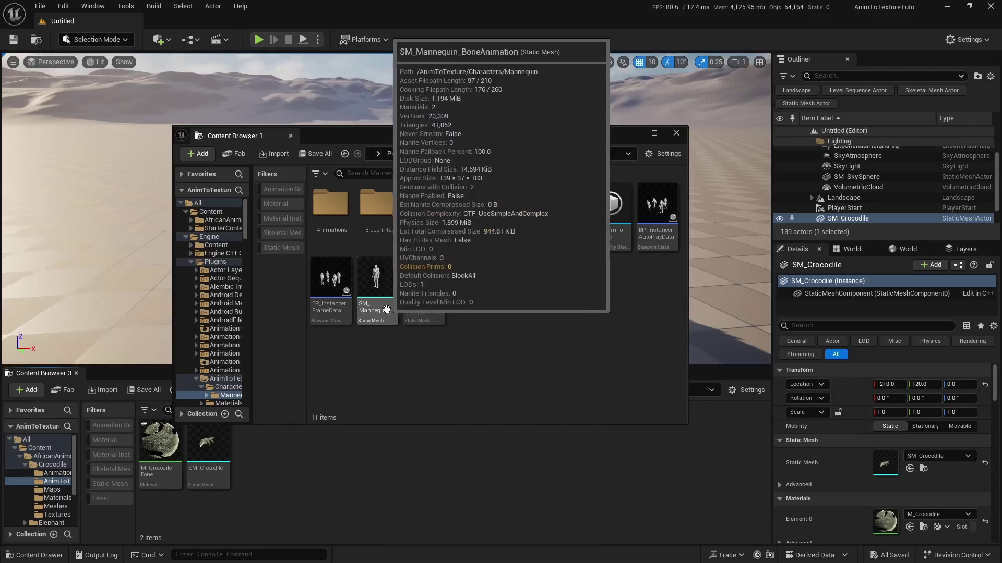
mouse_move(437, 303)
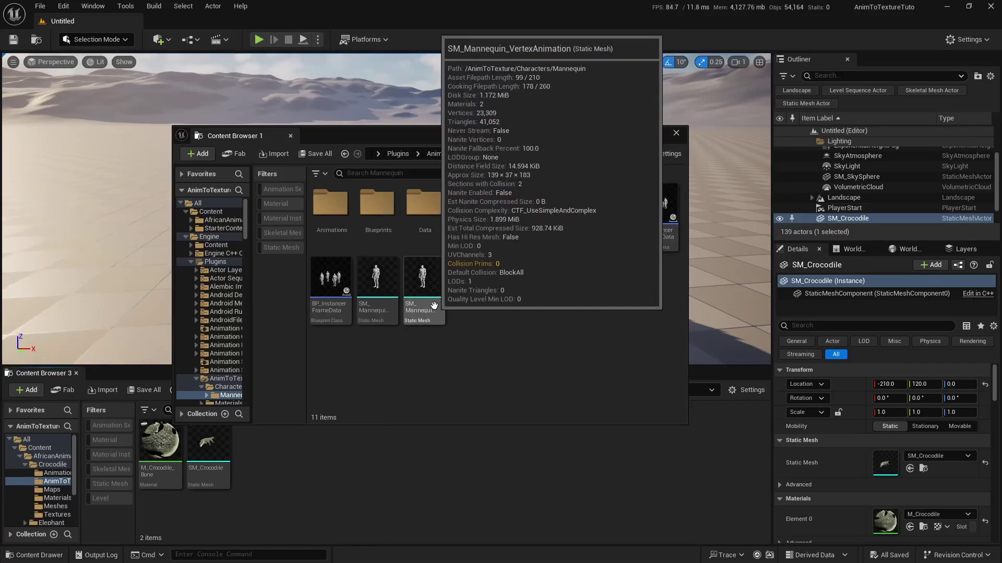
double_click(375, 286)
Step: Open MI_Body_BoneAnimation's parent material and select its attribute and Bone Animation nodes
double_click(858, 129)
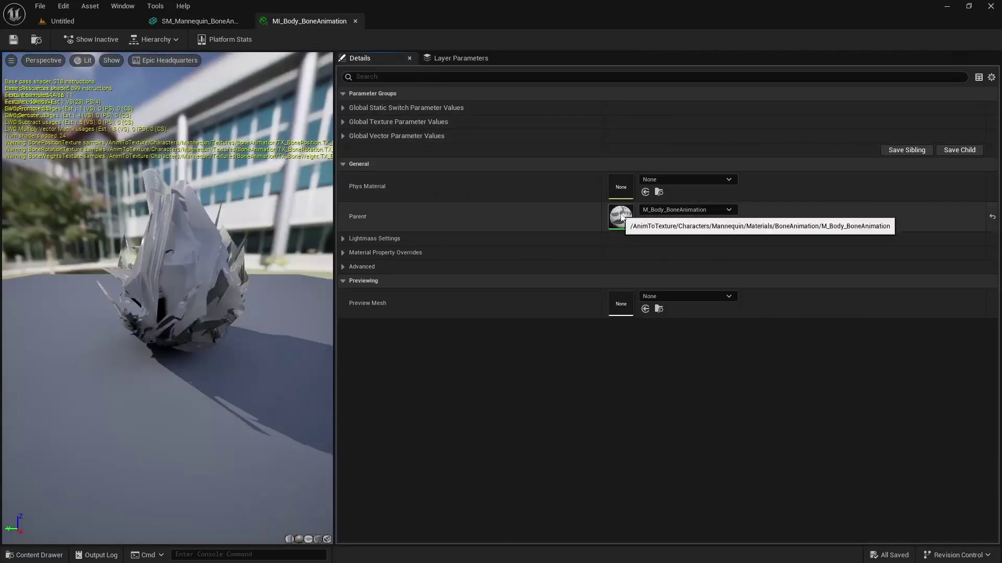
double_click(619, 216)
right_drag(645, 305, 717, 295)
drag(315, 163, 759, 358)
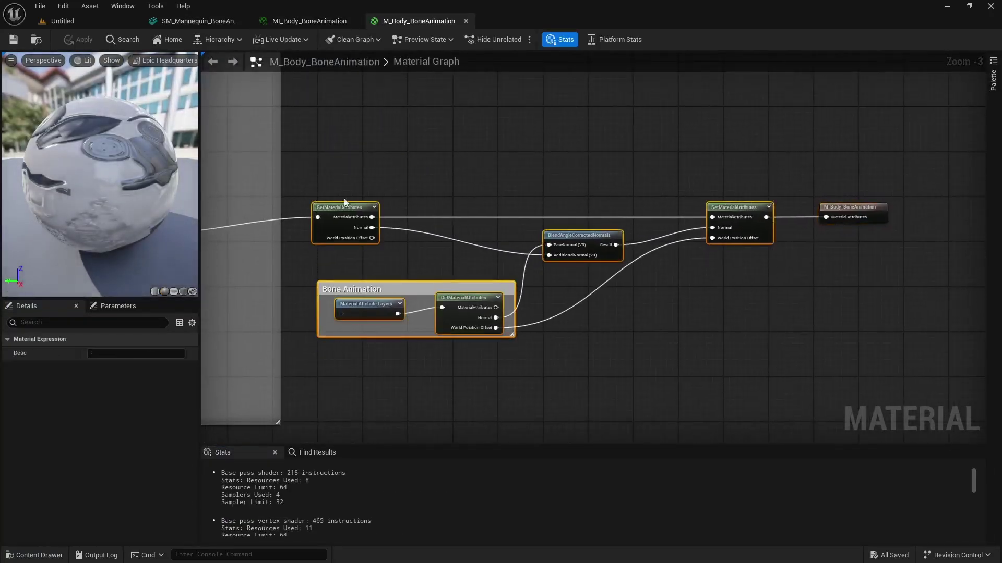
Step: Copy the selected nodes and make room in the M_Crocodile_Bone graph by moving its output node
right_click(355, 208)
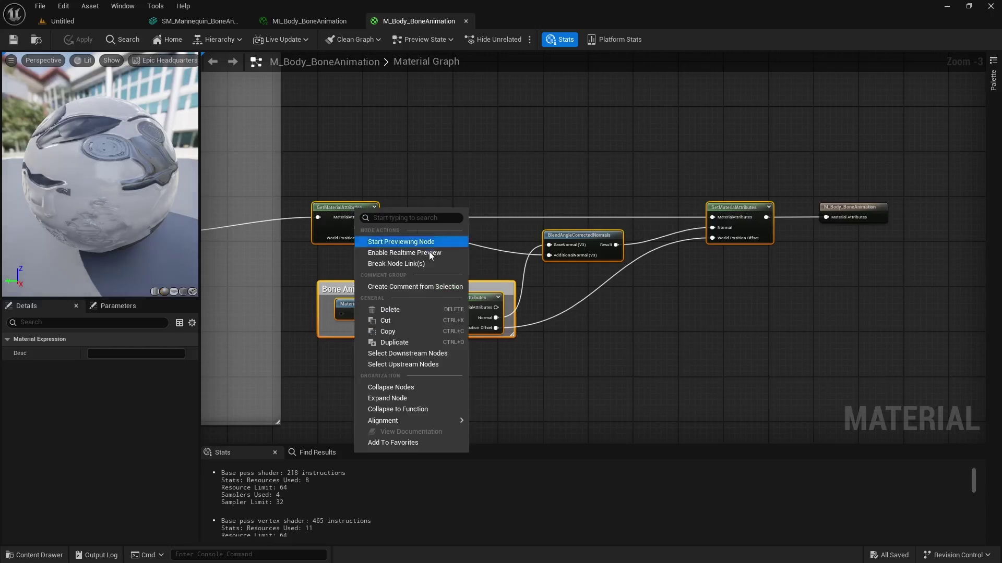
click(409, 329)
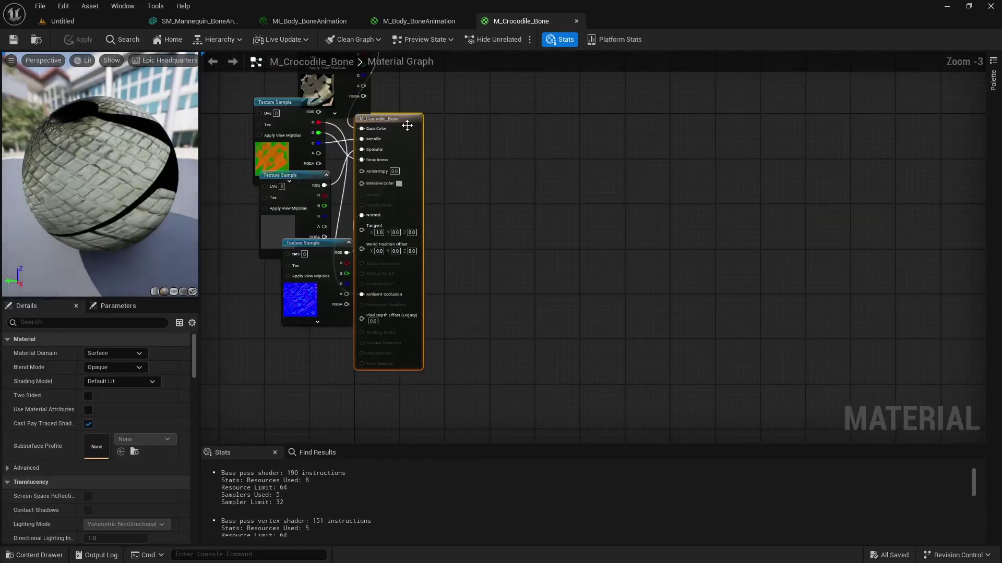
drag(407, 125, 476, 109)
right_drag(476, 109, 513, 217)
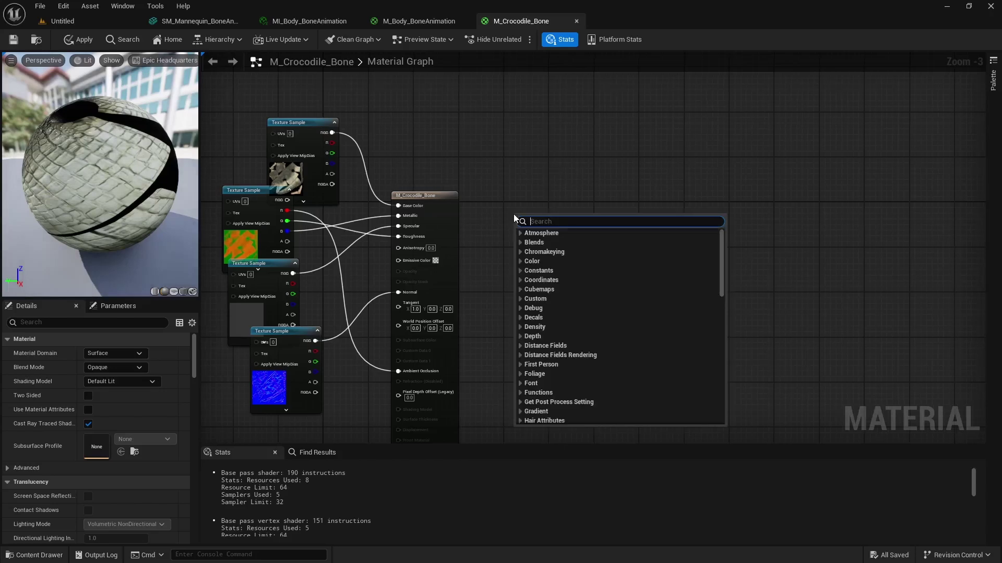
Step: Add a MakeMaterialAttributes node and wire the crocodile textures into BaseColor, Metallic, Specular, Roughness and Normal
text(make)
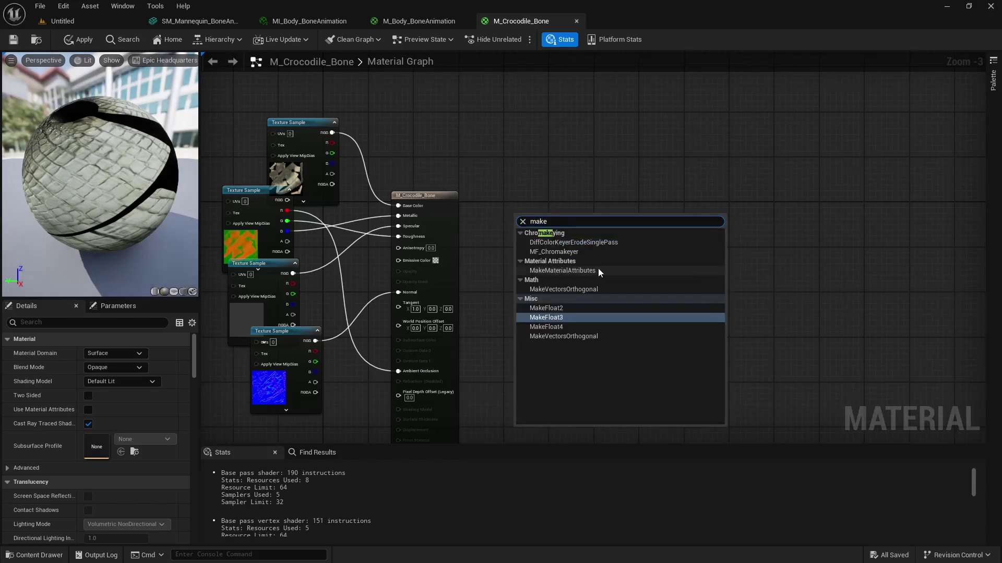
click(580, 269)
drag(553, 215, 574, 197)
drag(332, 132, 543, 211)
drag(287, 231, 543, 232)
drag(287, 210, 543, 222)
drag(315, 340, 543, 294)
right_drag(696, 267, 530, 259)
click(530, 259)
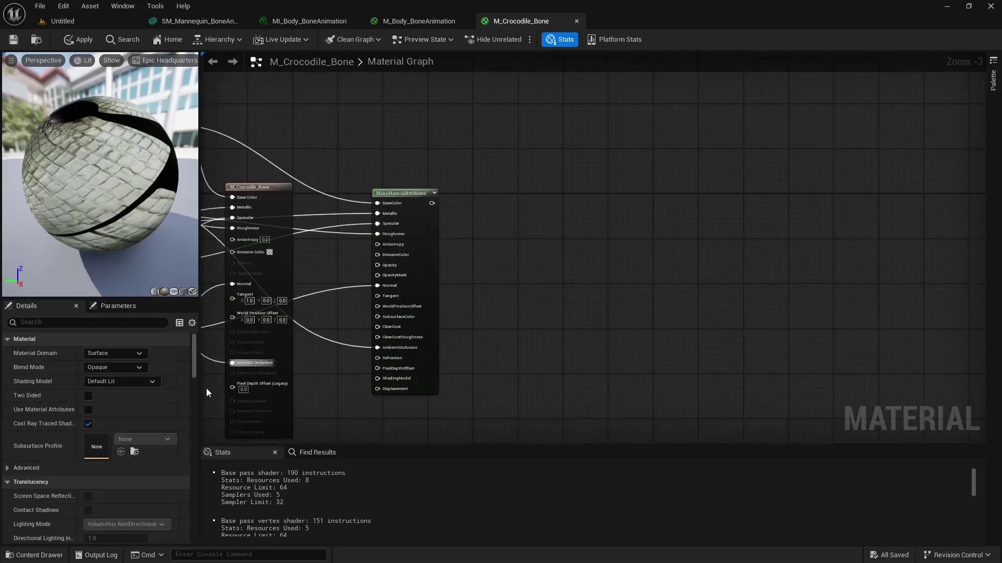
Step: Enable Use Material Attributes on M_Crocodile_Bone and rearrange the graph nodes
click(269, 203)
click(89, 409)
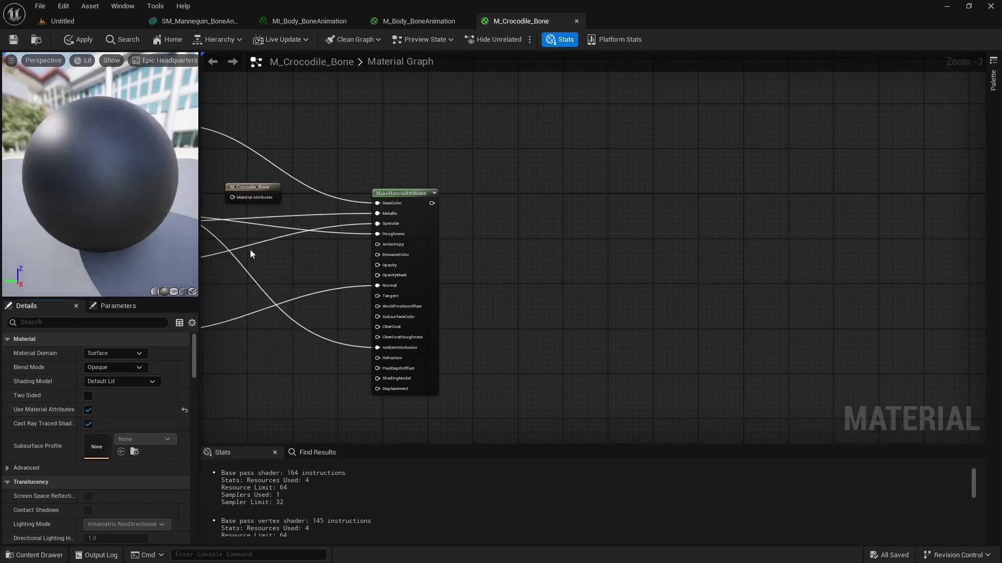
drag(264, 193, 765, 203)
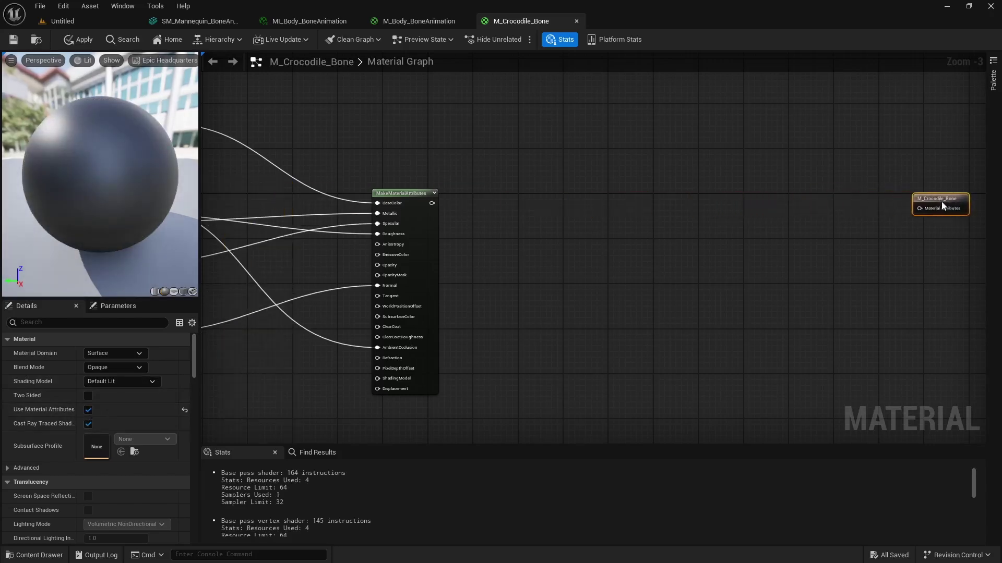
right_drag(656, 231, 445, 233)
right_drag(343, 217, 492, 203)
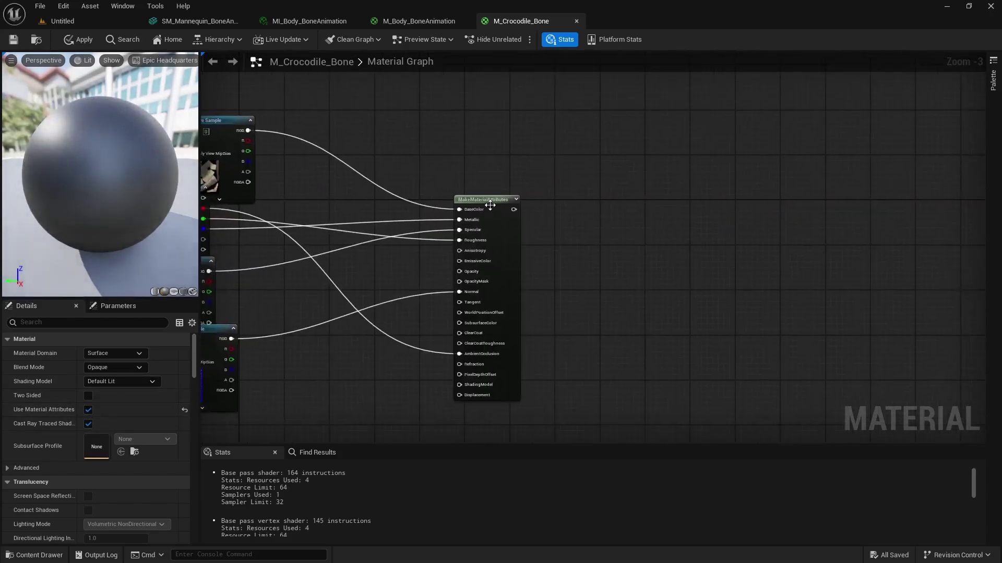
drag(492, 203, 345, 207)
click(575, 236)
Step: Paste the Bone Animation nodes and wire MakeMaterialAttributes → GetMaterialAttributes, SetMaterialAttributes → output
key(ctrl+v)
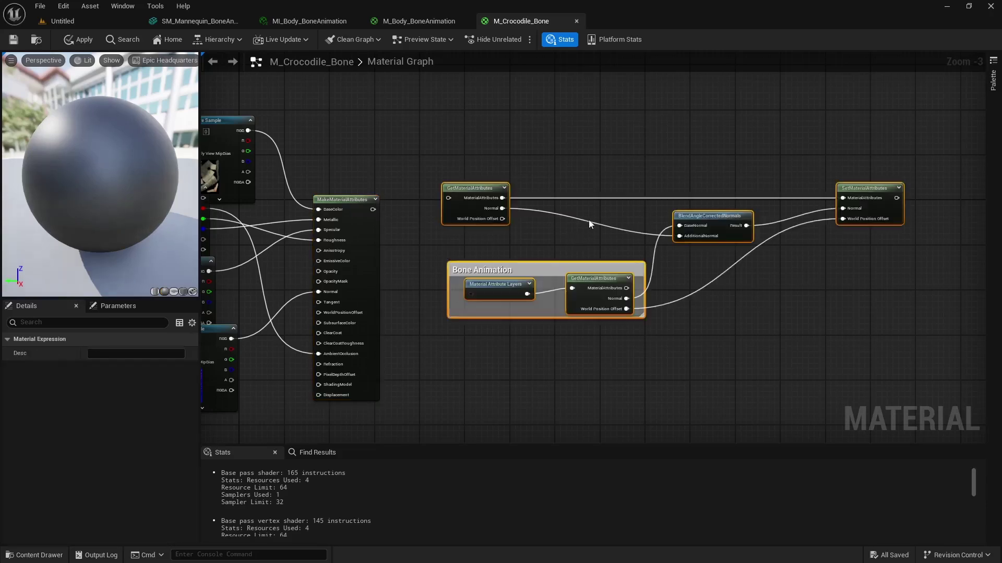
right_drag(521, 184, 414, 208)
drag(370, 214, 267, 237)
right_drag(880, 234, 619, 220)
drag(652, 216, 519, 220)
scroll(499, 208, down, 2)
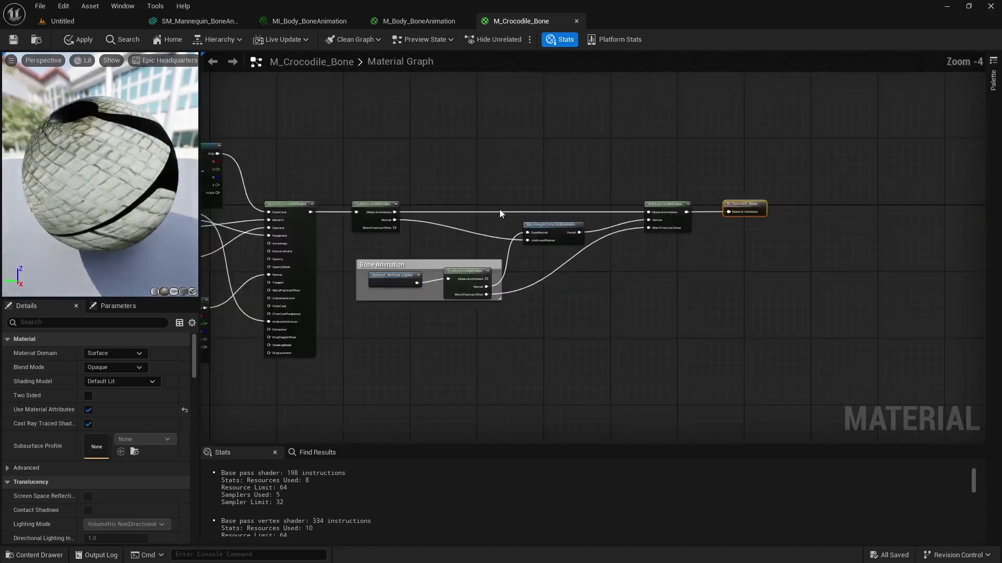
scroll(518, 192, up, 1)
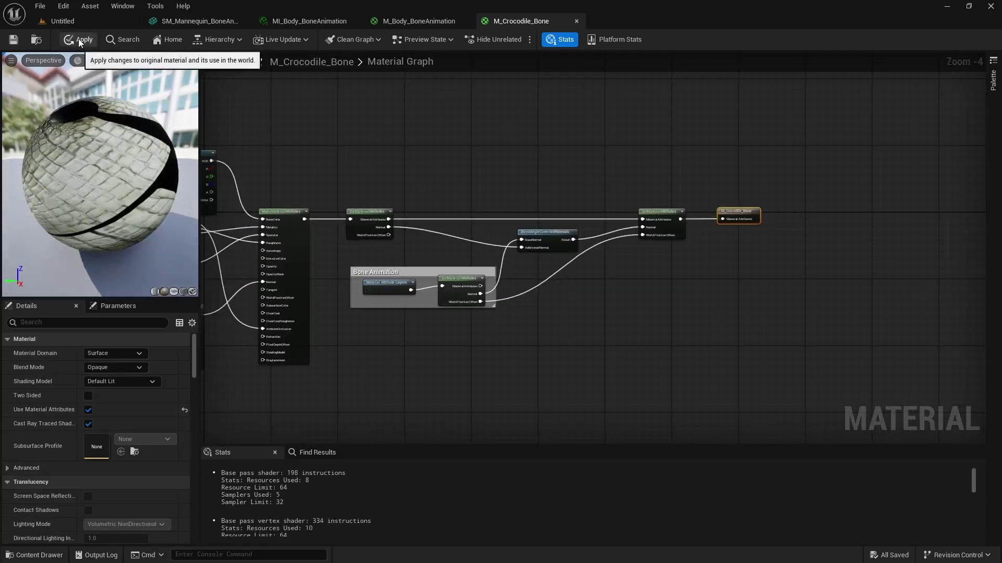
Step: Create a material instance of M_Crocodile_Bone named MI_Crocodile_Bone and save it
click(62, 21)
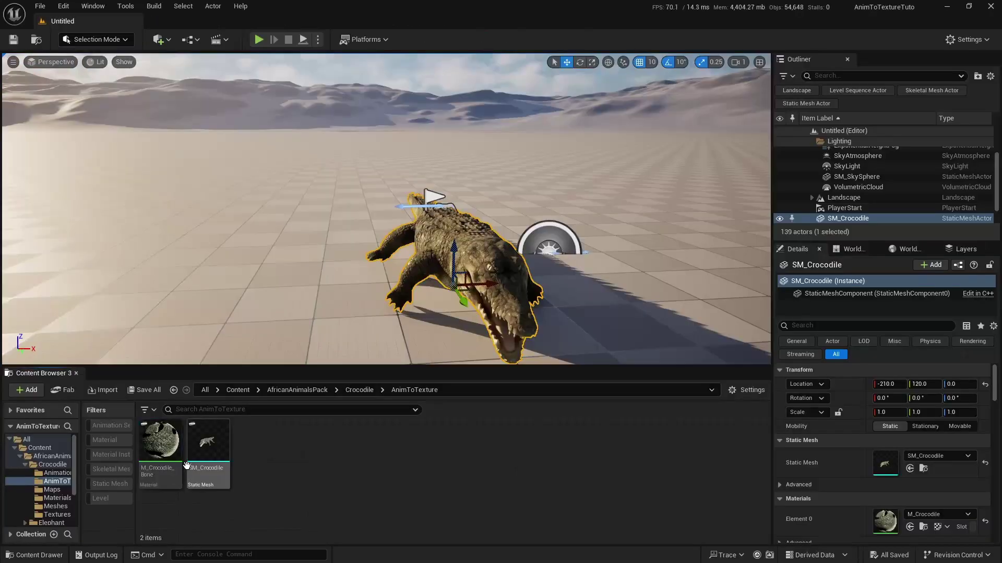
right_click(152, 452)
click(214, 162)
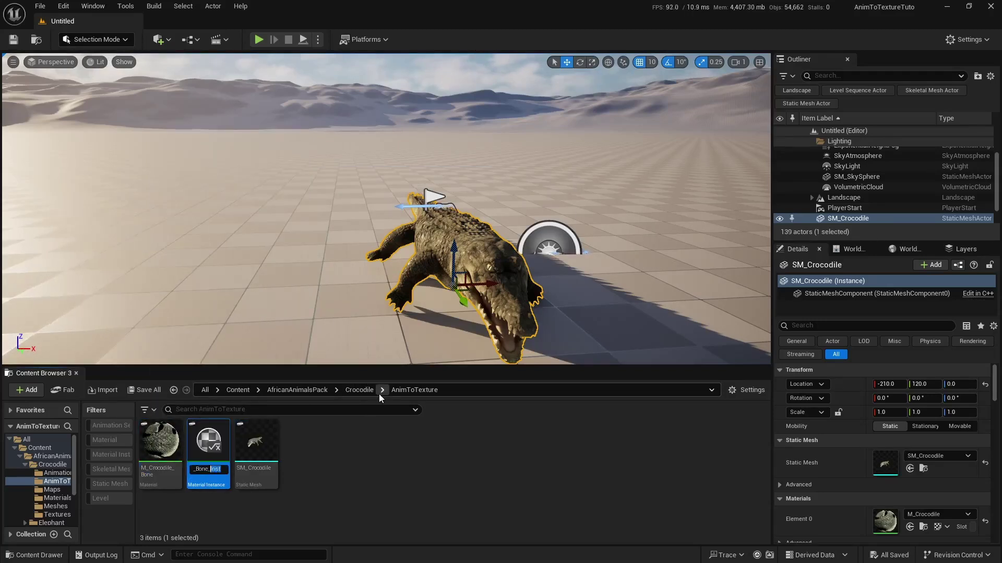
key(BackSpace)
key(Home)
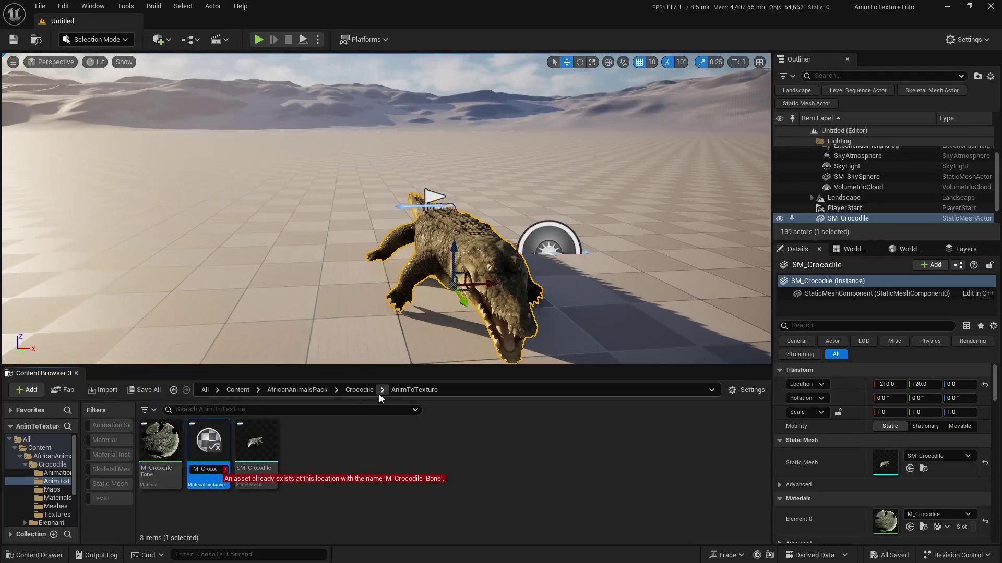
text(I)
key(Return)
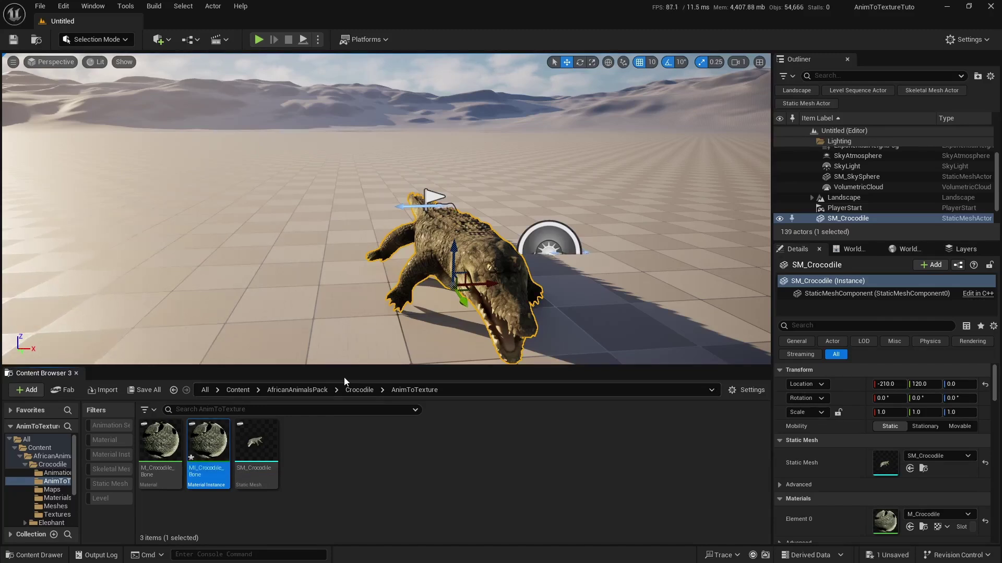
key(ctrl+s)
click(399, 498)
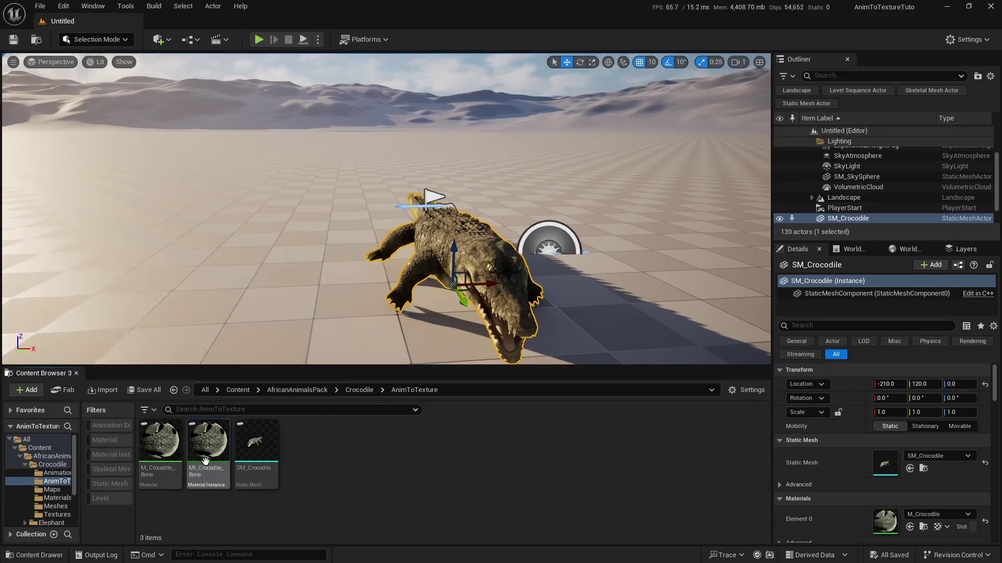
Step: In MI_Crocodile_Bone's Background layer, enable the BonePosition, BoneRotation and BoneWeights texture overrides
double_click(194, 445)
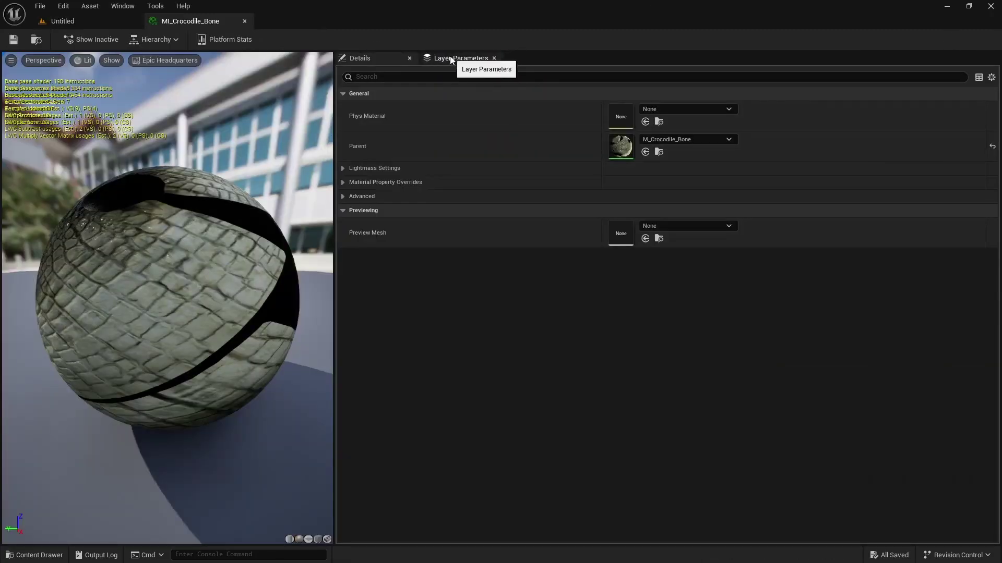
click(452, 59)
click(342, 93)
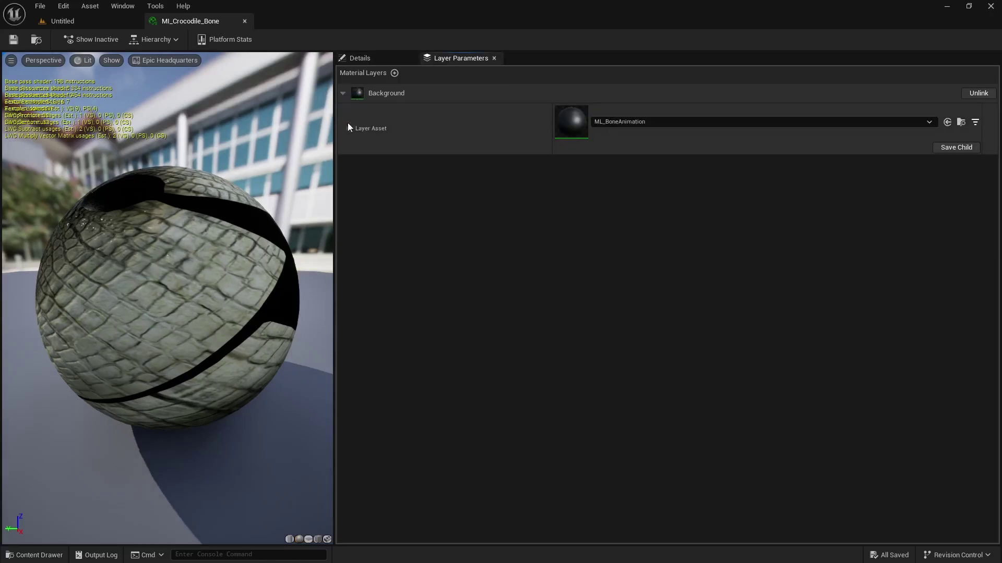
click(349, 128)
click(353, 197)
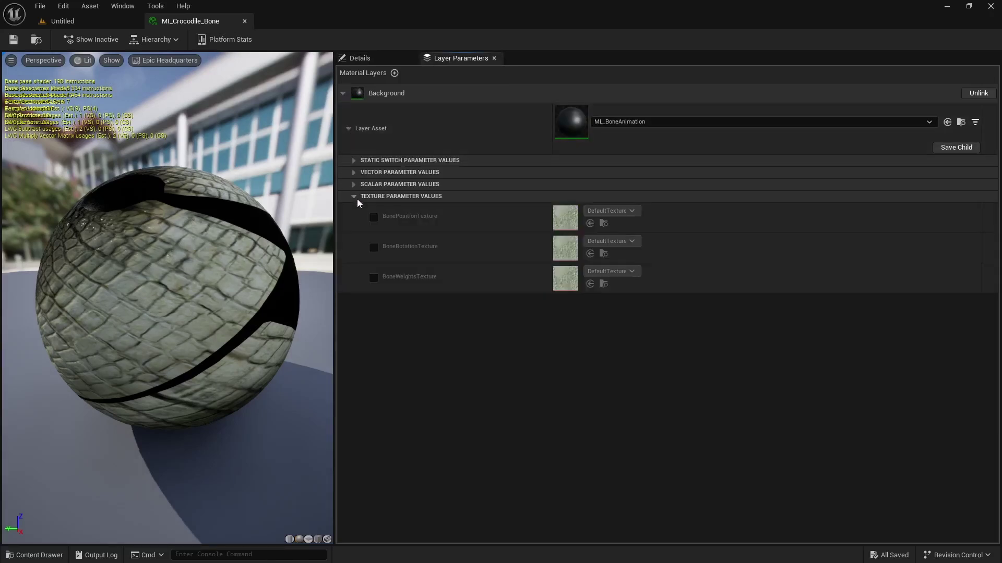
click(374, 218)
click(373, 248)
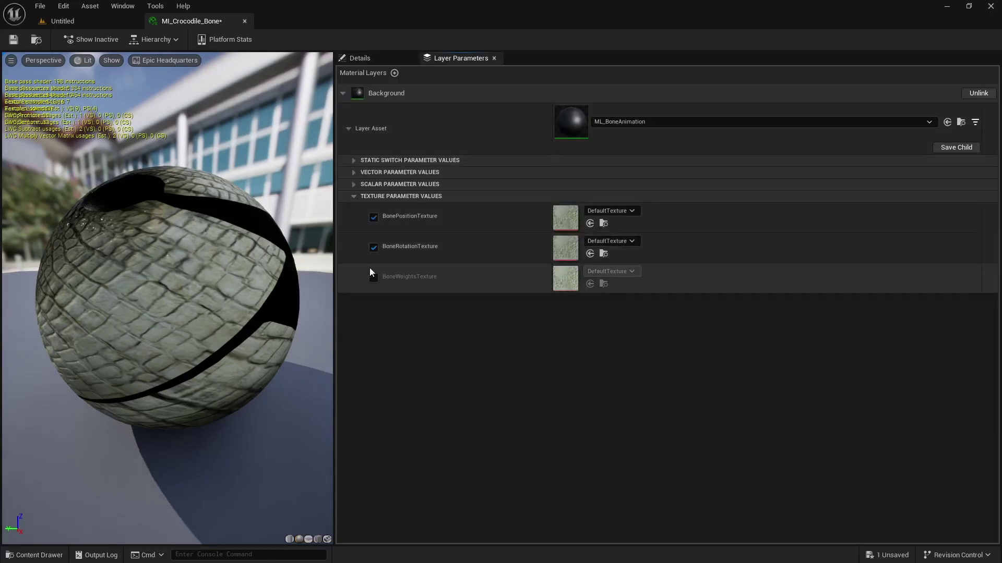
click(374, 277)
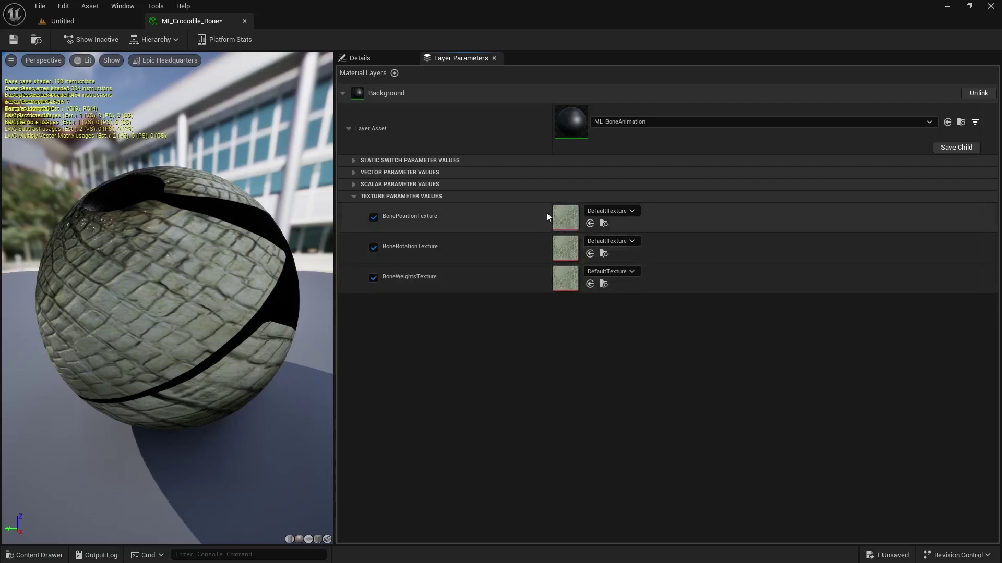
key(ctrl+space)
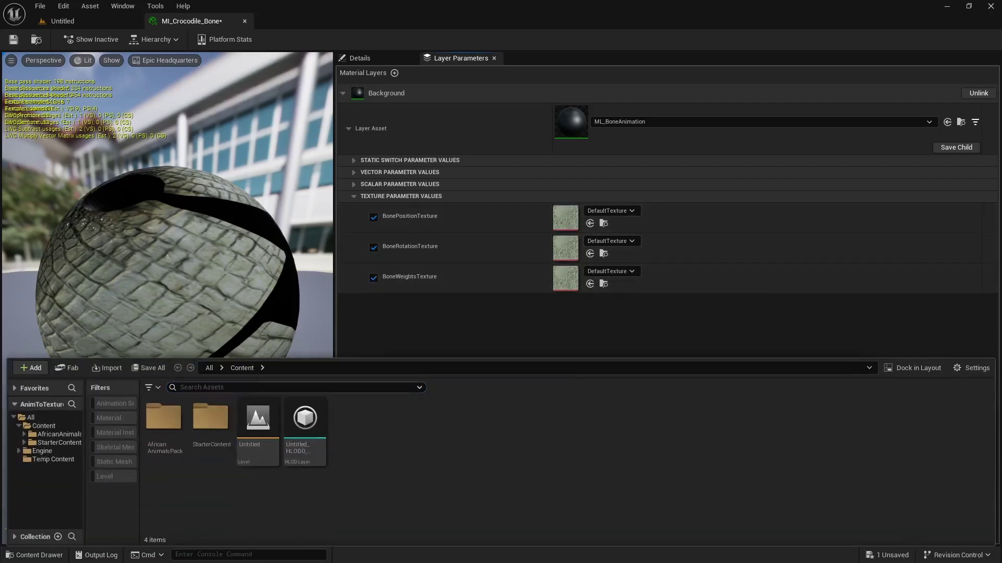
Step: Create a new Render Target in the AfricanAnimalsPack > Crocodile > AnimToTexture folder
double_click(165, 426)
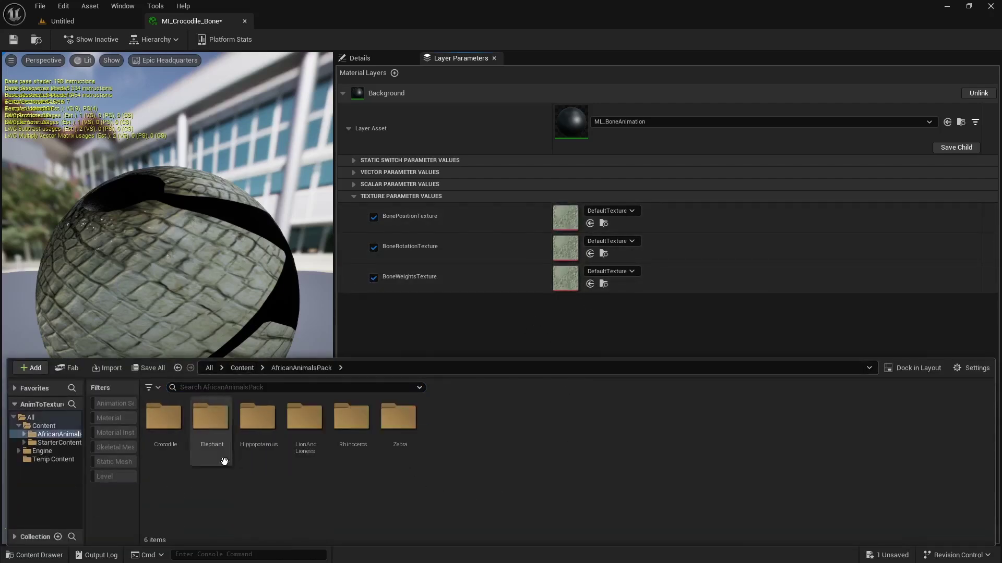
double_click(173, 428)
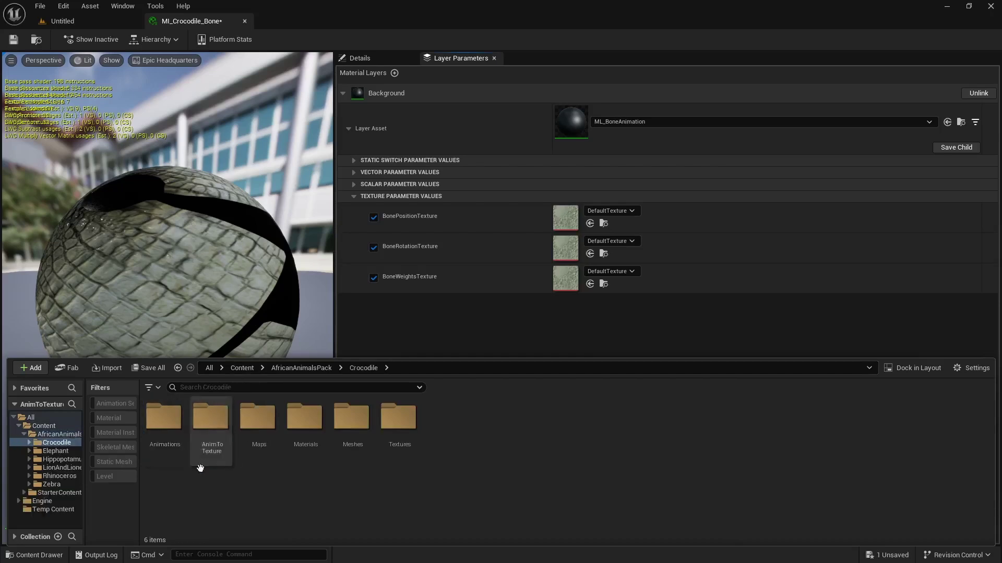
double_click(201, 429)
right_click(332, 444)
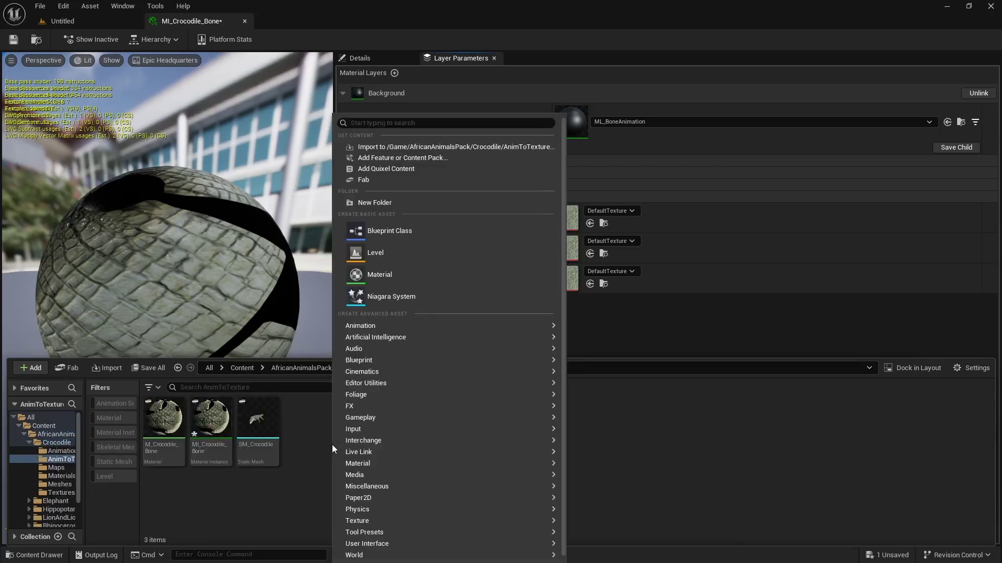
mouse_move(428, 375)
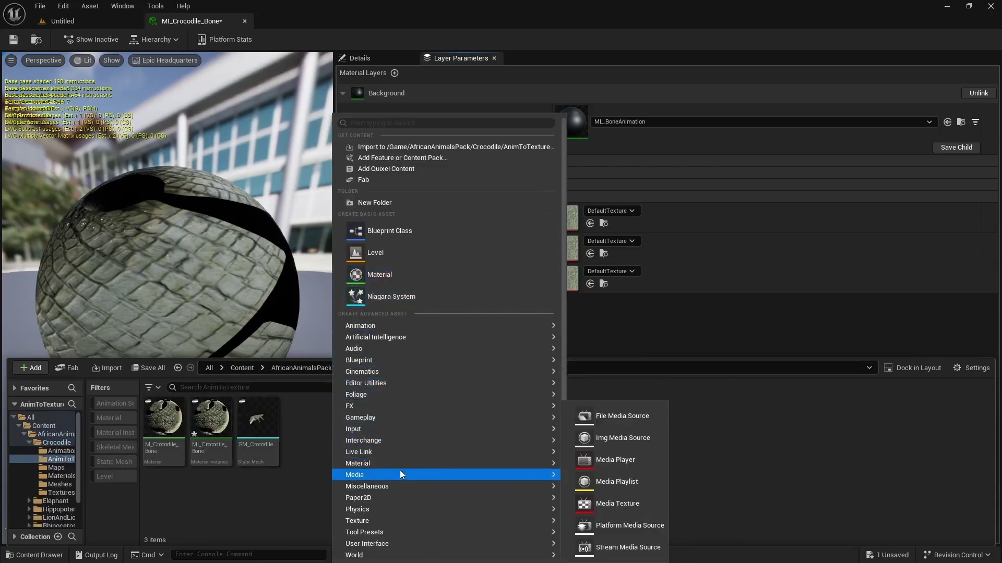
mouse_move(383, 521)
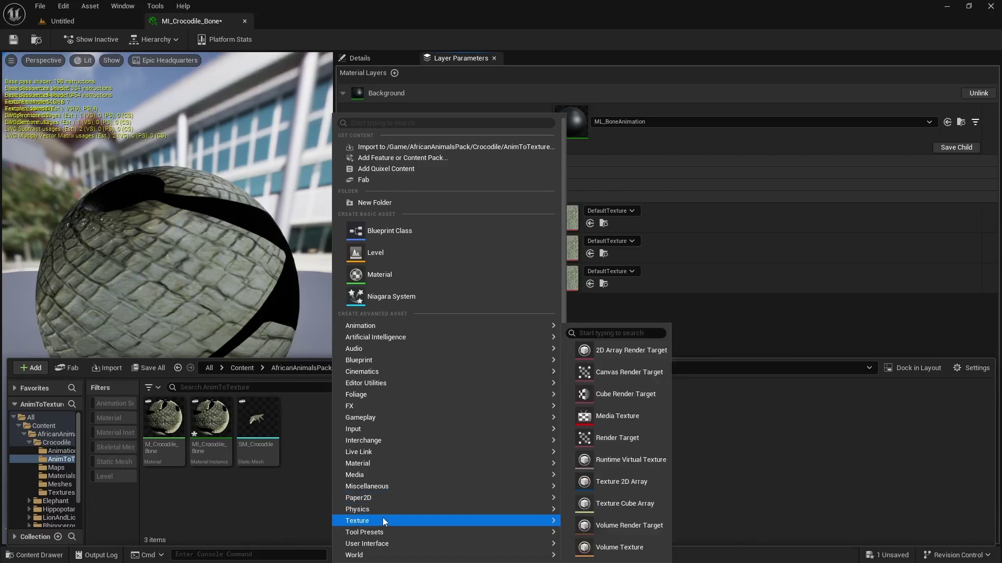
click(628, 441)
Step: Create a static texture from the render target, then delete the render target
right_click(256, 419)
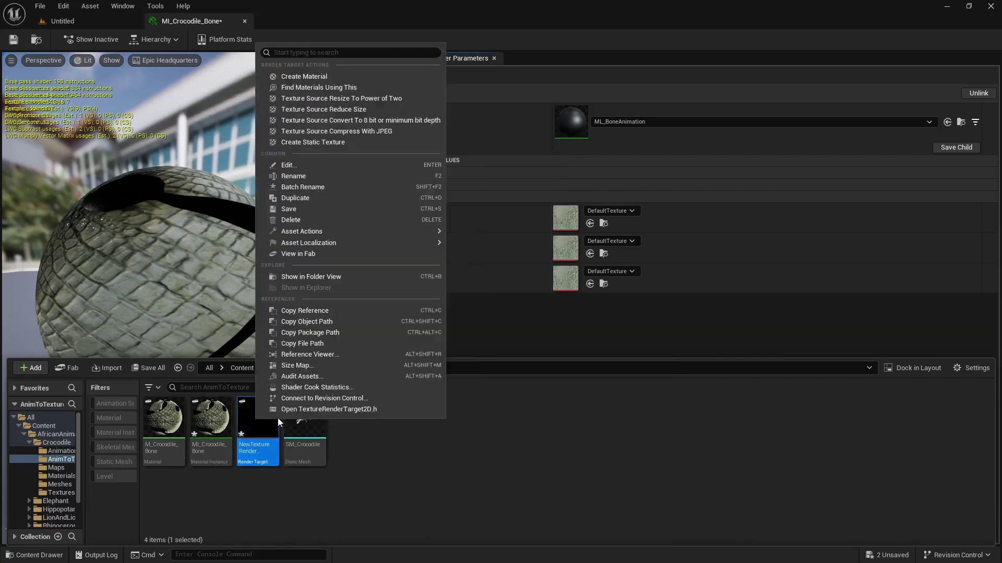
click(312, 143)
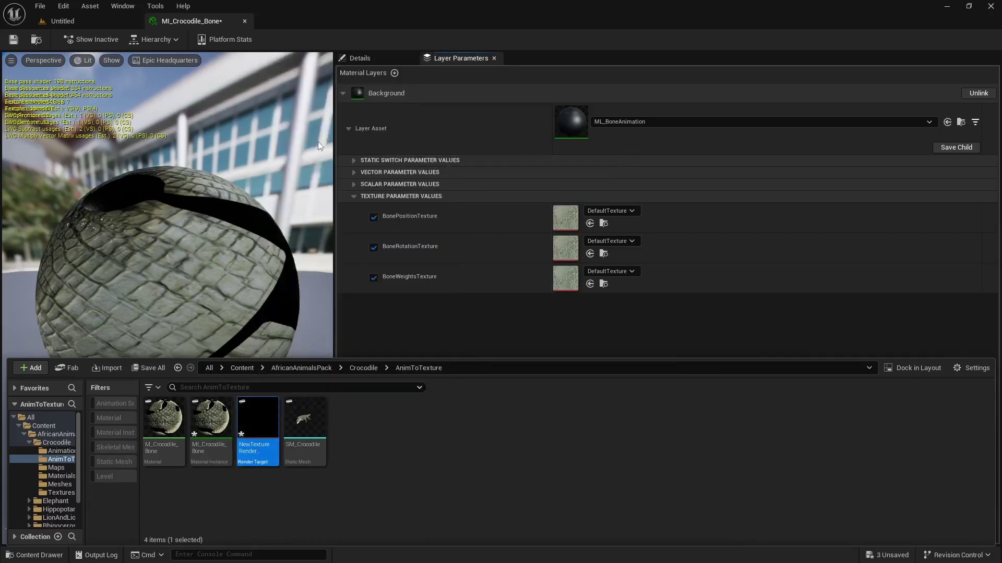
click(306, 481)
click(255, 428)
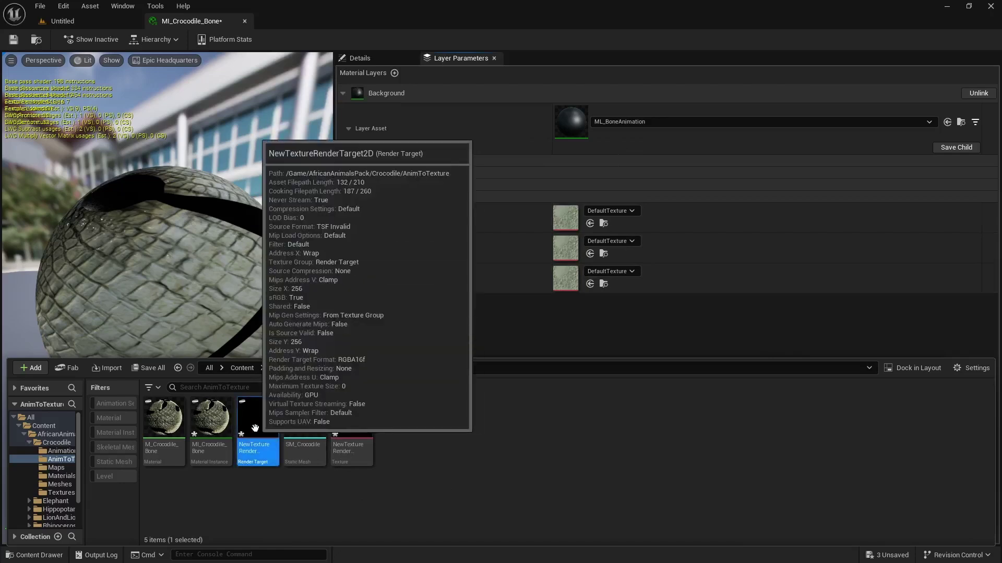
key(Delete)
click(426, 457)
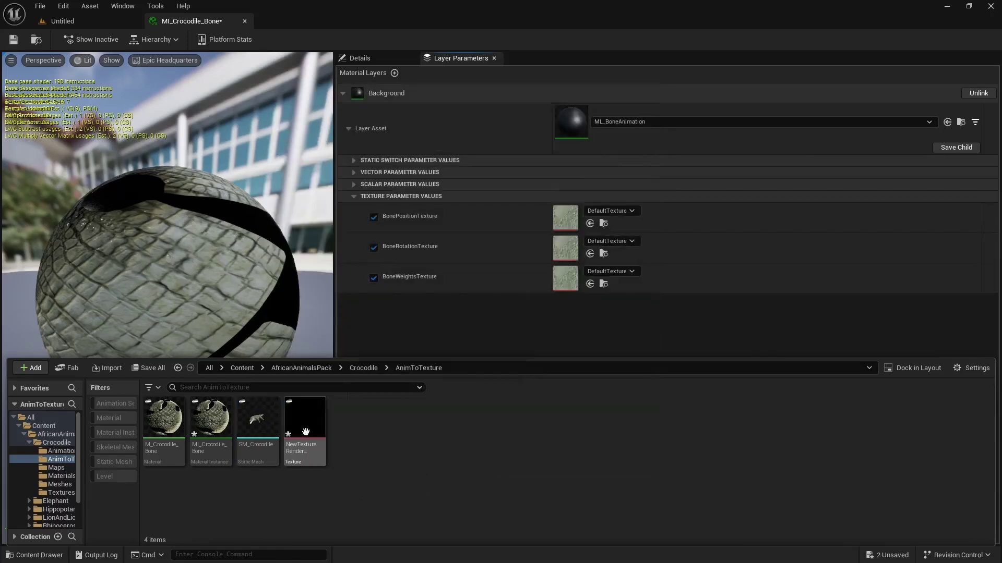
Step: Name the texture TX_BonePosition and duplicate it as TX_BoneRotation
key(F2)
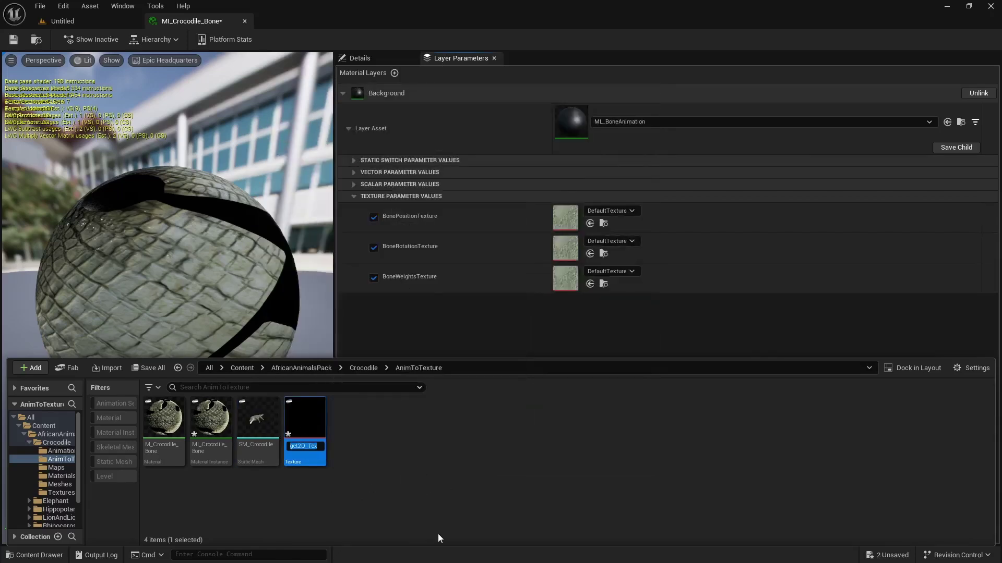
text(TX_BonePosition)
key(Return)
key(ctrl+d)
key(End)
key(shift+Left)
key(shift+Left)
key(shift+Left)
key(shift+Left)
key(shift+Left)
key(shift+Left)
key(shift+Left)
key(shift+Left)
key(shift+Left)
text(Rotation)
key(Return)
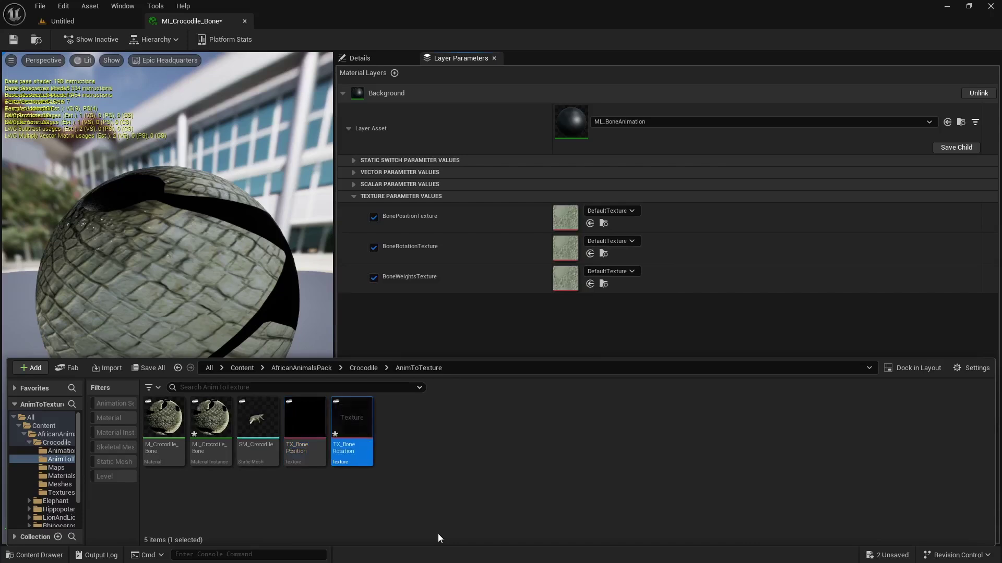
Step: Duplicate it again as TX_BoneWeight and save all assets
key(ctrl+d)
key(End)
key(shift+Left)
key(shift+Left)
key(shift+Left)
key(shift+Left)
key(shift+Left)
key(shift+Left)
key(shift+Left)
key(shift+Left)
key(shift+Left)
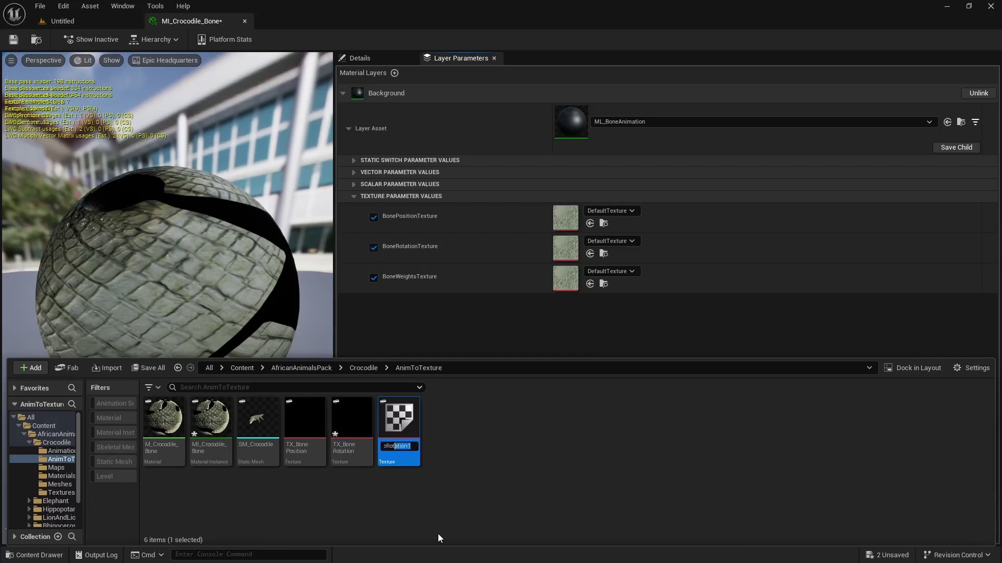
text(Weight)
key(Return)
key(ctrl+shift+s)
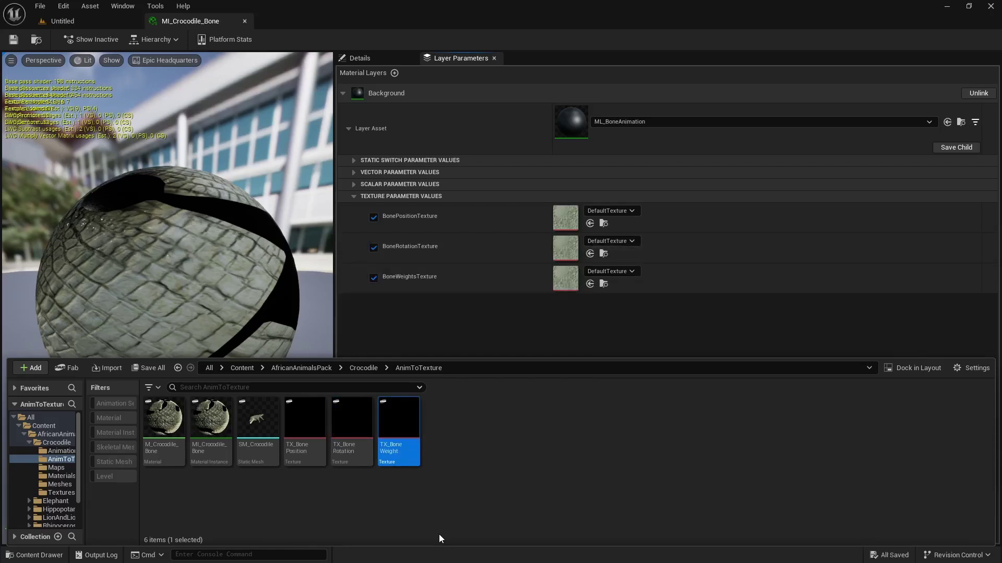